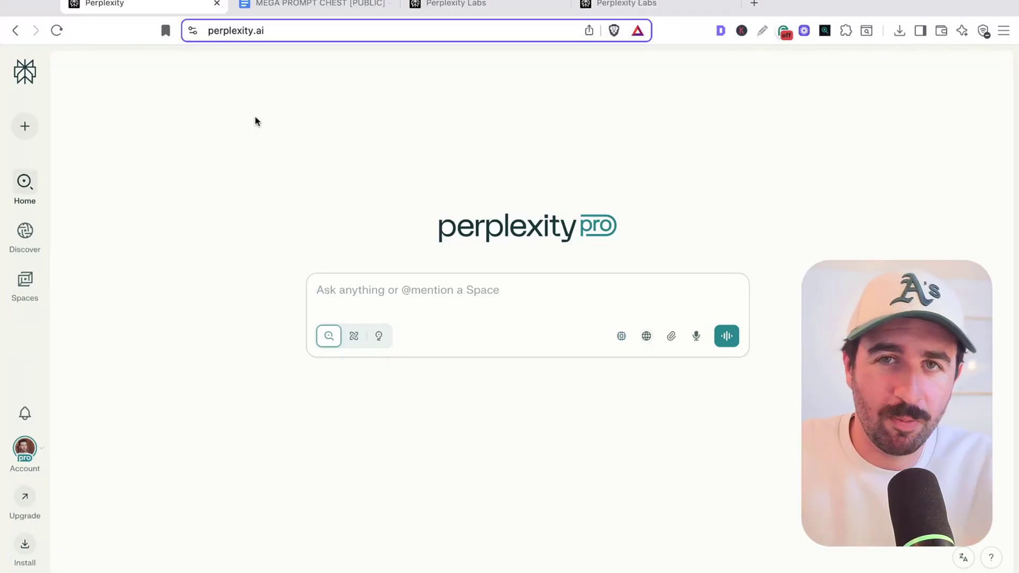
Switch to the MEGA PROMPT CHEST document and scroll through its table of contents
{"action": "left_click", "coordinate": [303, 7]}
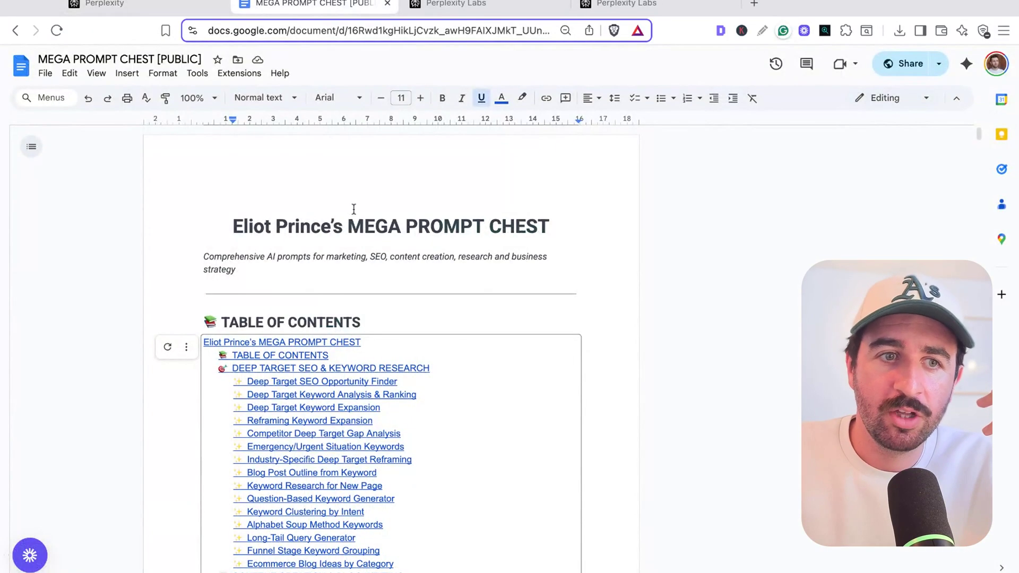
{"action": "left_click_drag", "start_coordinate": [235, 226], "coordinate": [862, 229]}
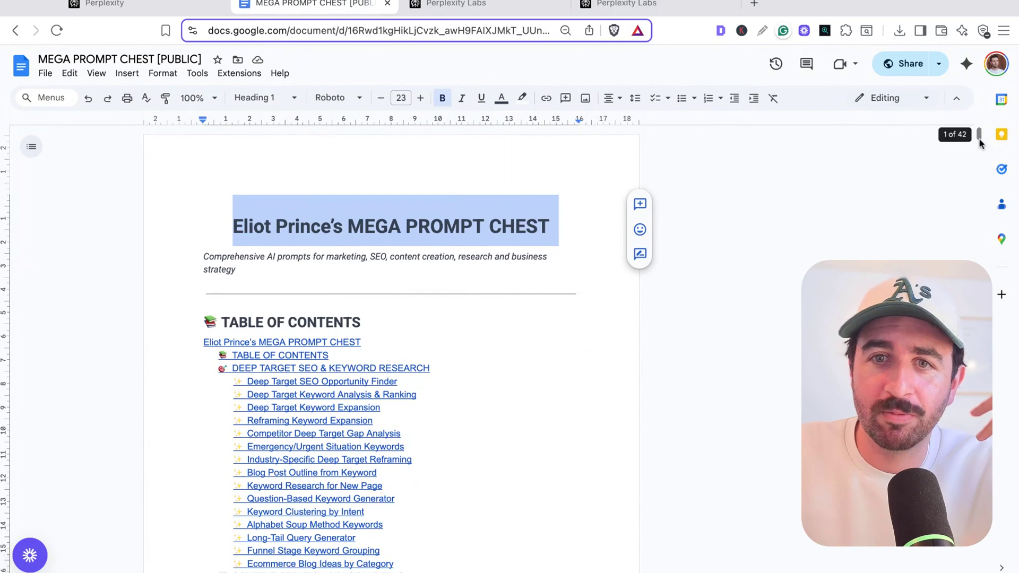
{"action": "left_click_drag", "start_coordinate": [979, 133], "coordinate": [980, 141]}
{"action": "scroll", "coordinate": [467, 234], "scroll_direction": "down", "scroll_amount": 2}
{"action": "scroll", "coordinate": [412, 255], "scroll_direction": "up", "scroll_amount": 9}
{"action": "scroll", "coordinate": [359, 255], "scroll_direction": "down", "scroll_amount": 15}
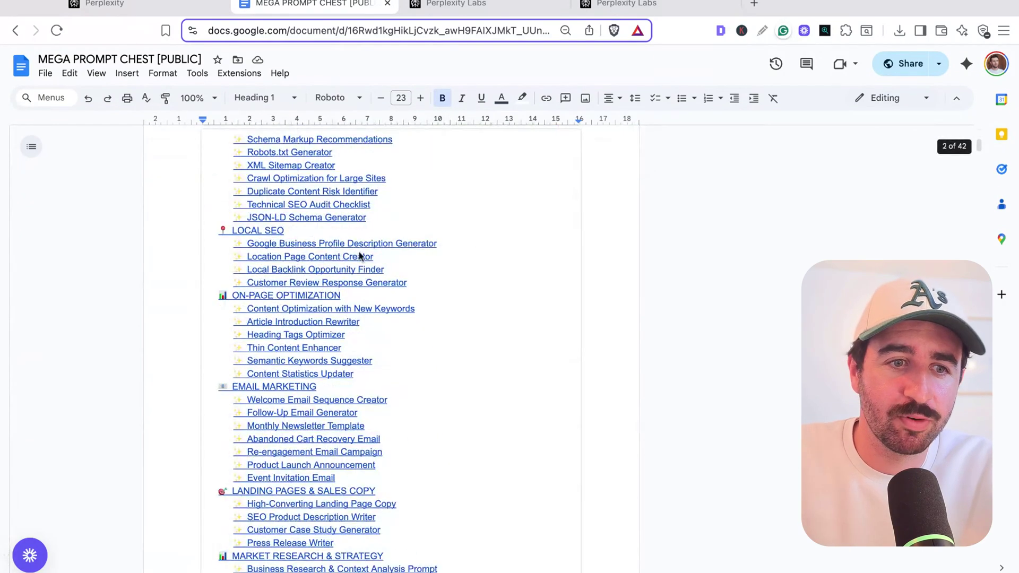
{"action": "scroll", "coordinate": [324, 243], "scroll_direction": "down", "scroll_amount": 2}
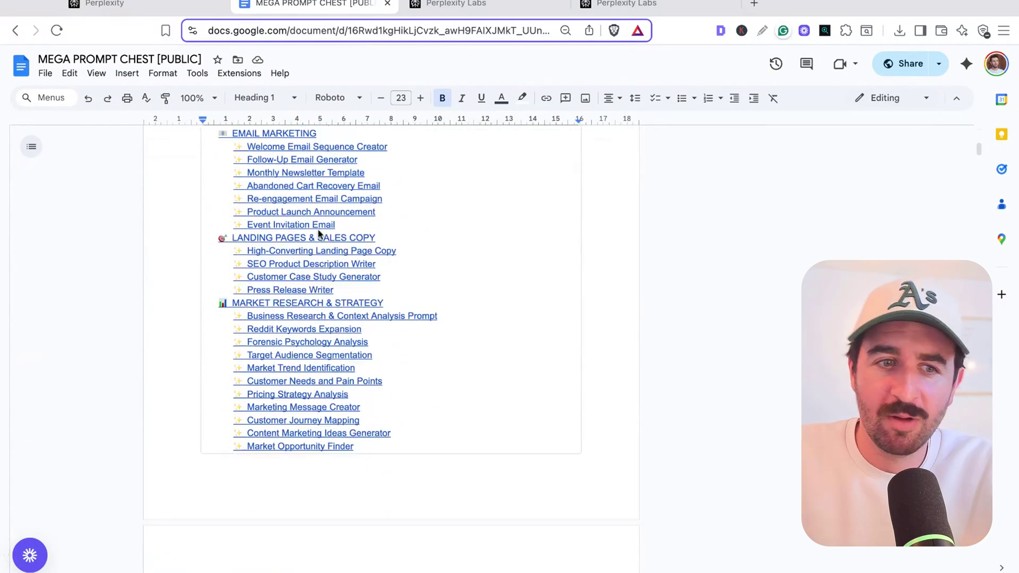
Jump to the Business Research & Context Analysis Prompt under Market Research & Strategy
{"action": "left_click", "coordinate": [308, 316]}
{"action": "left_click", "coordinate": [300, 321]}
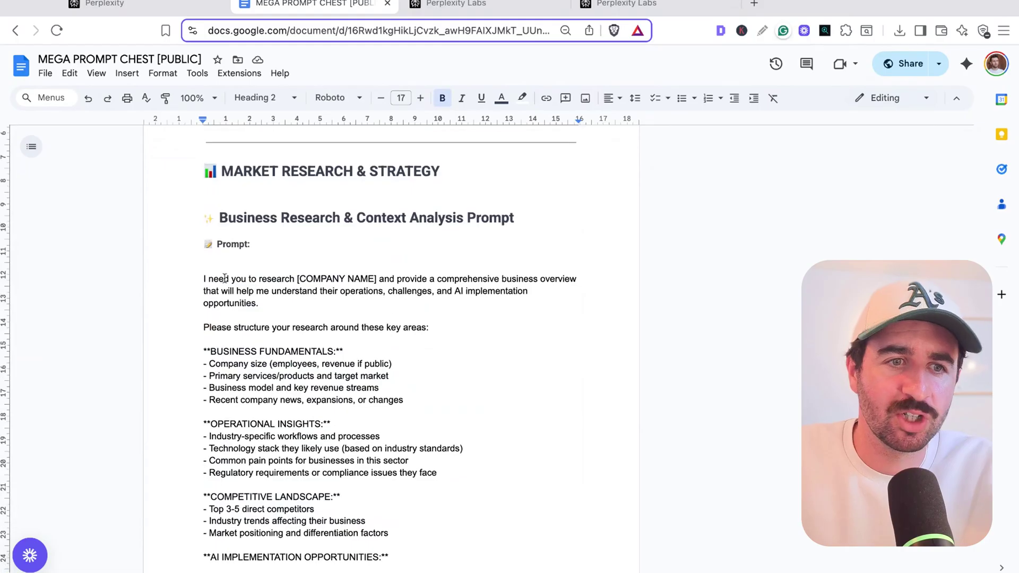
{"action": "scroll", "coordinate": [198, 235], "scroll_direction": "down", "scroll_amount": 20}
{"action": "key", "text": "ctrl+a"}
{"action": "scroll", "coordinate": [421, 378], "scroll_direction": "down", "scroll_amount": 10}
{"action": "left_click", "coordinate": [421, 379]}
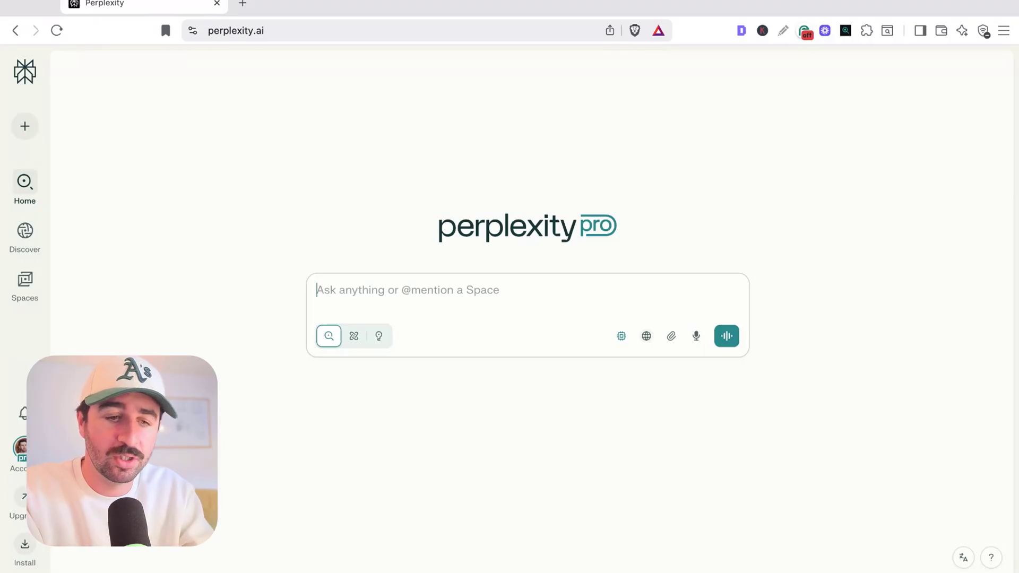
Paste and submit the question asking for the UK dark kitchen market size
{"action": "type", "text": "what is the market size for dark kitchens in the uk?"}
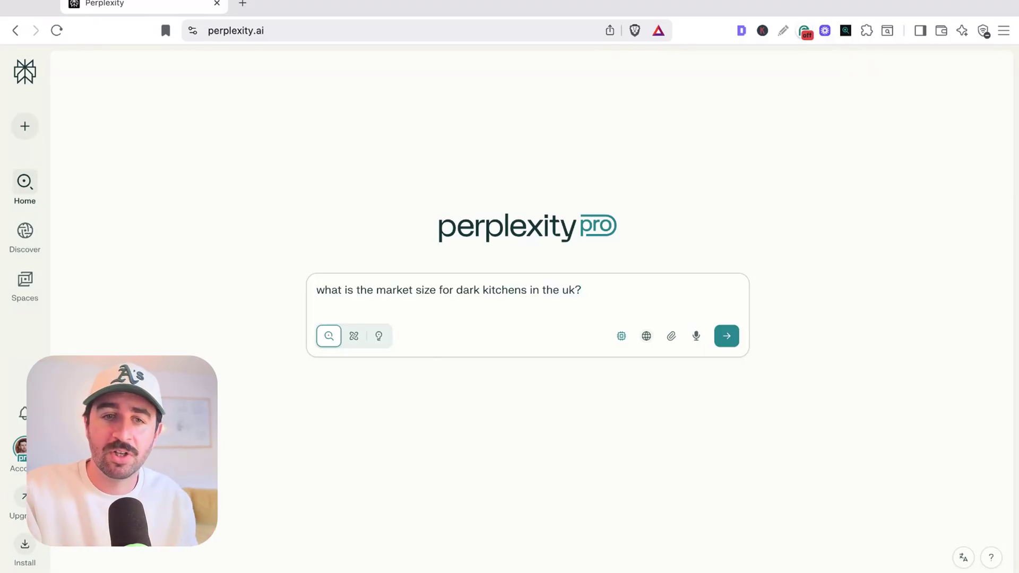
{"action": "key", "text": "Return"}
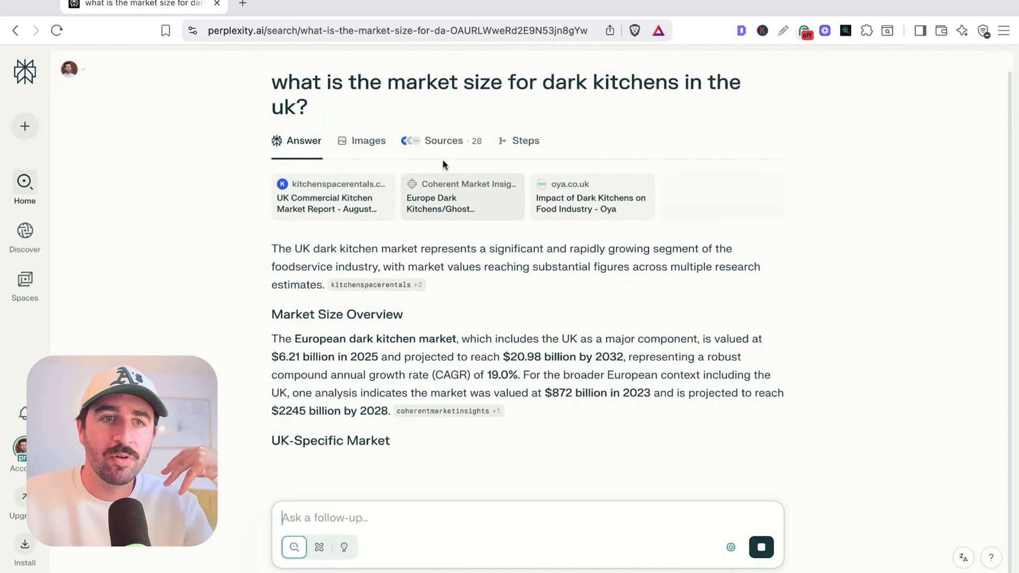
{"action": "left_click", "coordinate": [446, 99]}
{"action": "scroll", "coordinate": [372, 345], "scroll_direction": "down", "scroll_amount": 5}
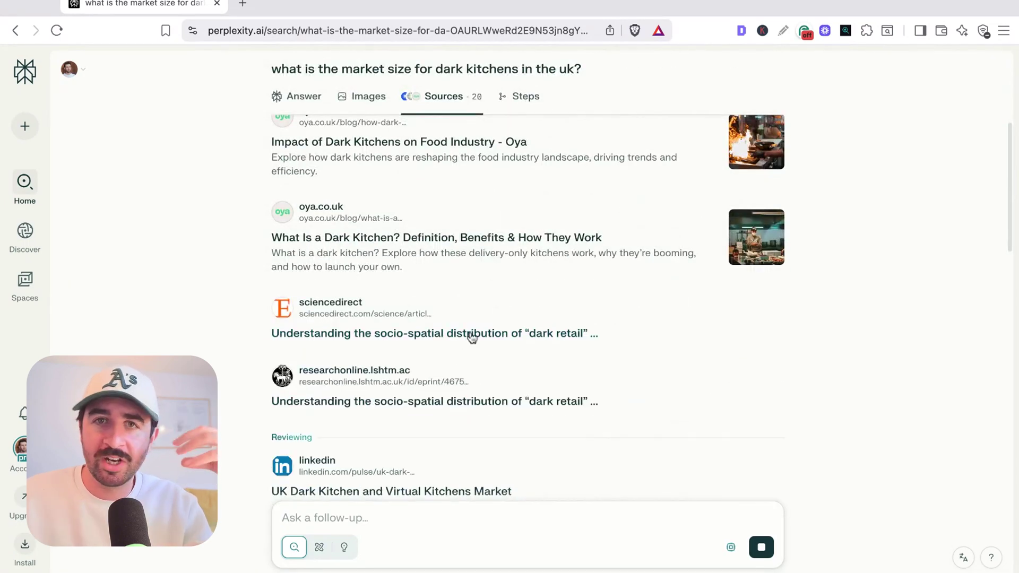
{"action": "scroll", "coordinate": [435, 332], "scroll_direction": "up", "scroll_amount": 8}
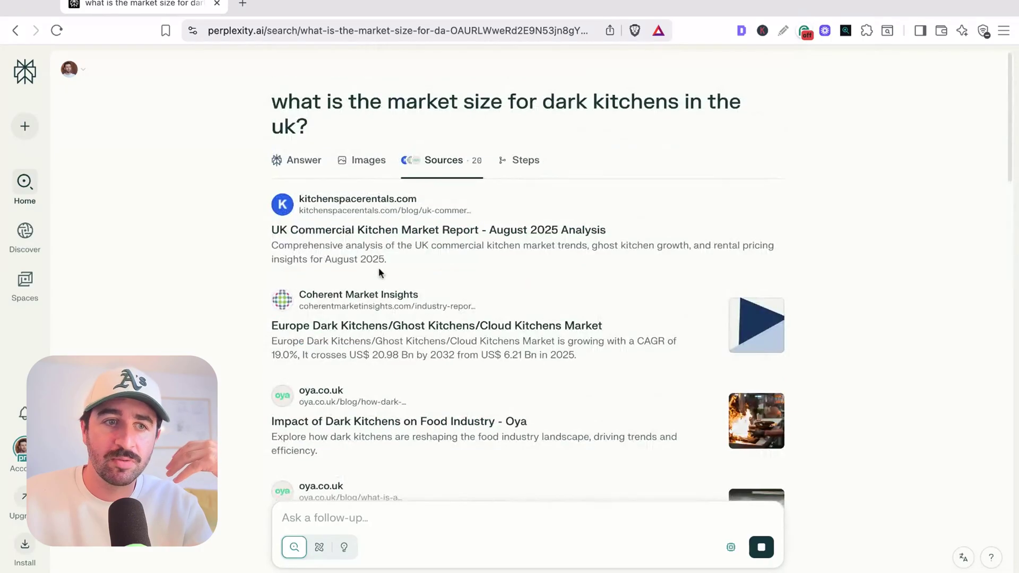
{"action": "left_click", "coordinate": [297, 160]}
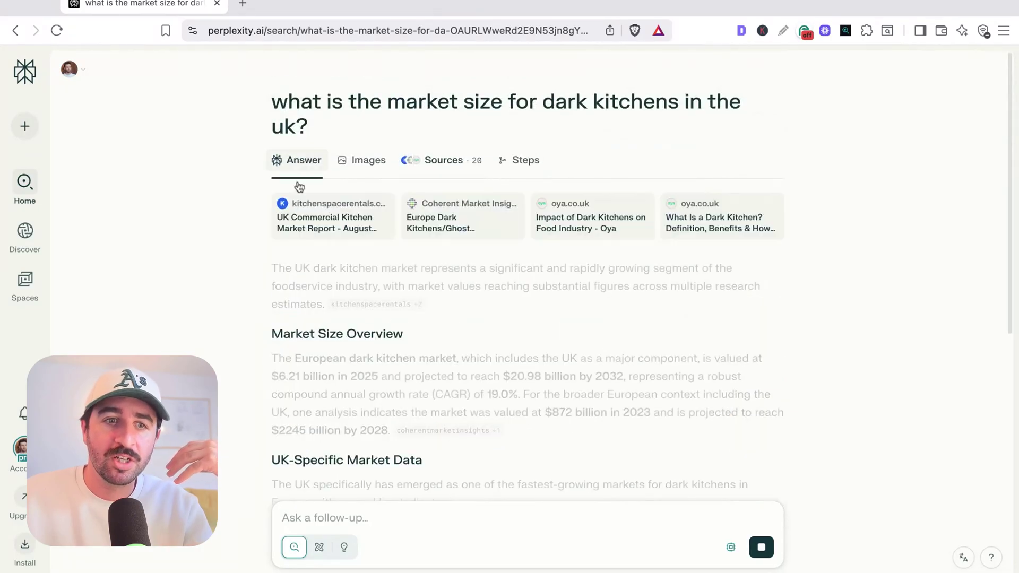
{"action": "scroll", "coordinate": [670, 319], "scroll_direction": "down", "scroll_amount": 3}
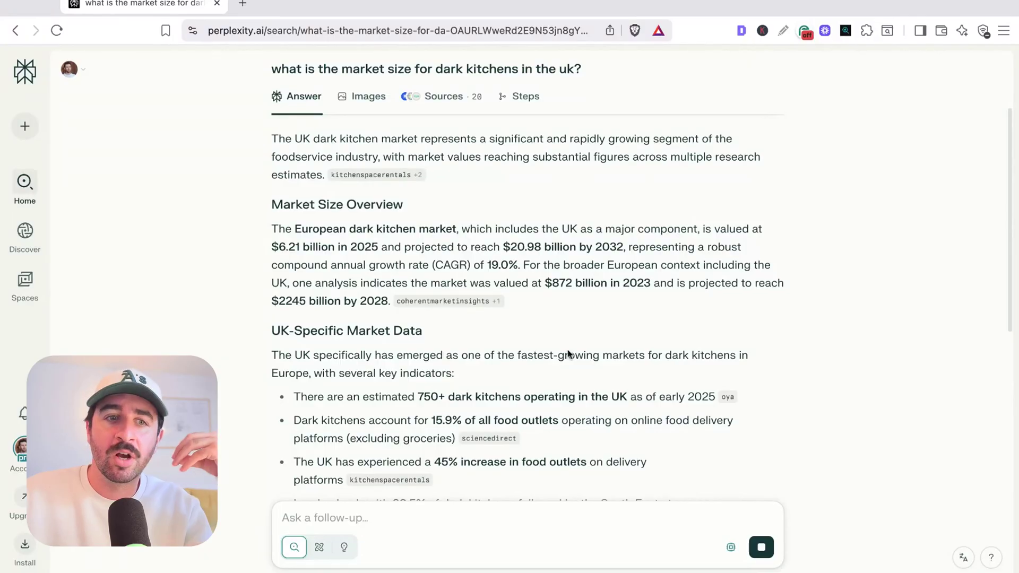
{"action": "mouse_move", "coordinate": [468, 302]}
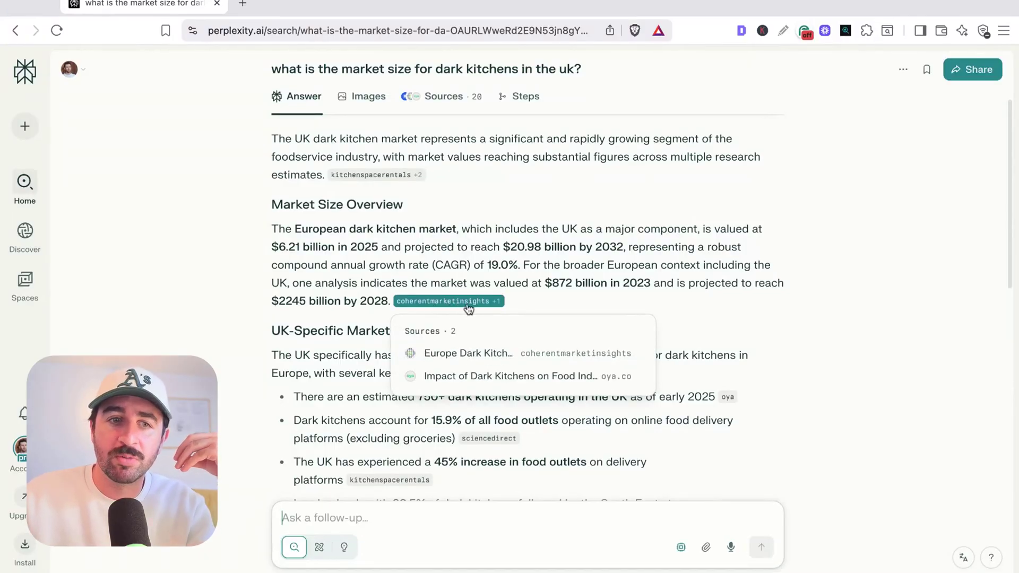
{"action": "left_click_drag", "start_coordinate": [535, 421], "coordinate": [647, 421]}
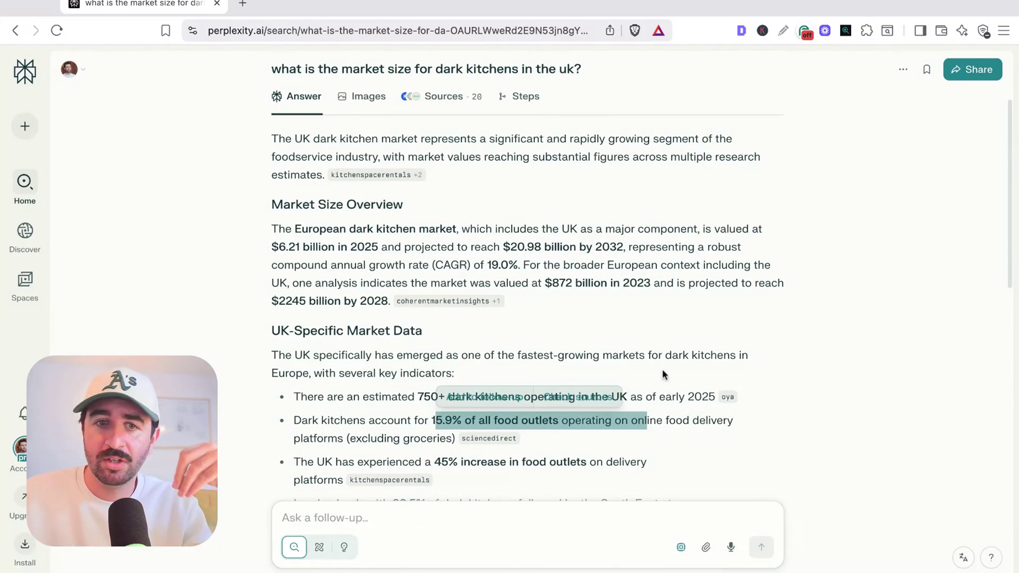
{"action": "scroll", "coordinate": [796, 331], "scroll_direction": "down", "scroll_amount": 3}
{"action": "left_click", "coordinate": [629, 378]}
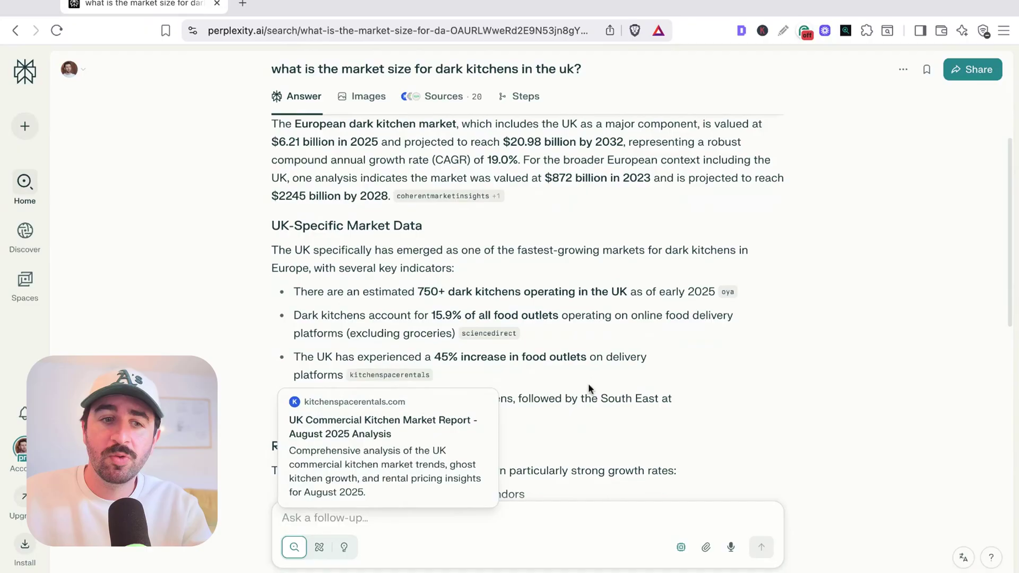
{"action": "scroll", "coordinate": [587, 383], "scroll_direction": "down", "scroll_amount": 3}
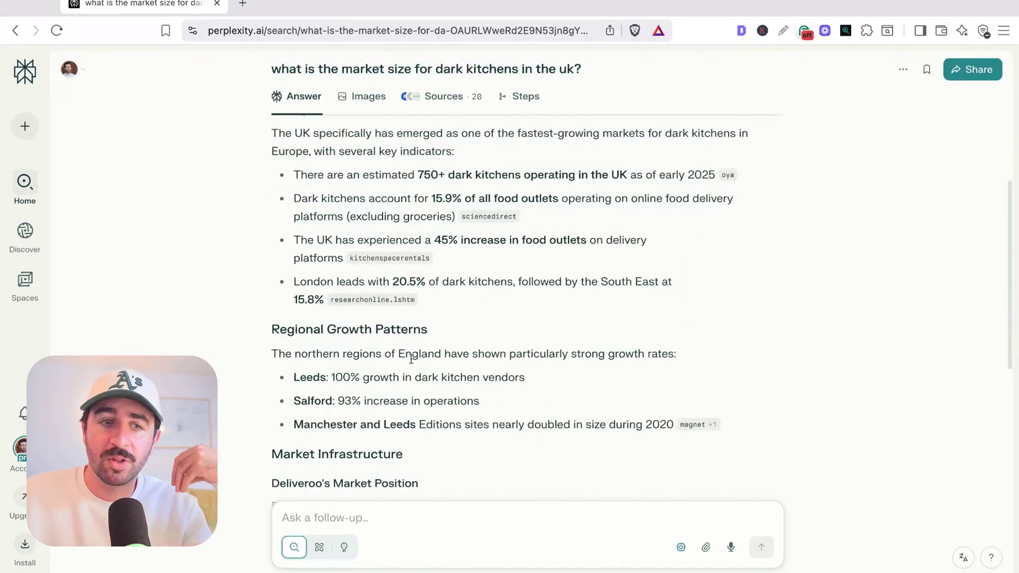
{"action": "scroll", "coordinate": [425, 361], "scroll_direction": "down", "scroll_amount": 5}
{"action": "scroll", "coordinate": [502, 310], "scroll_direction": "down", "scroll_amount": 8}
{"action": "scroll", "coordinate": [485, 319], "scroll_direction": "up", "scroll_amount": 20}
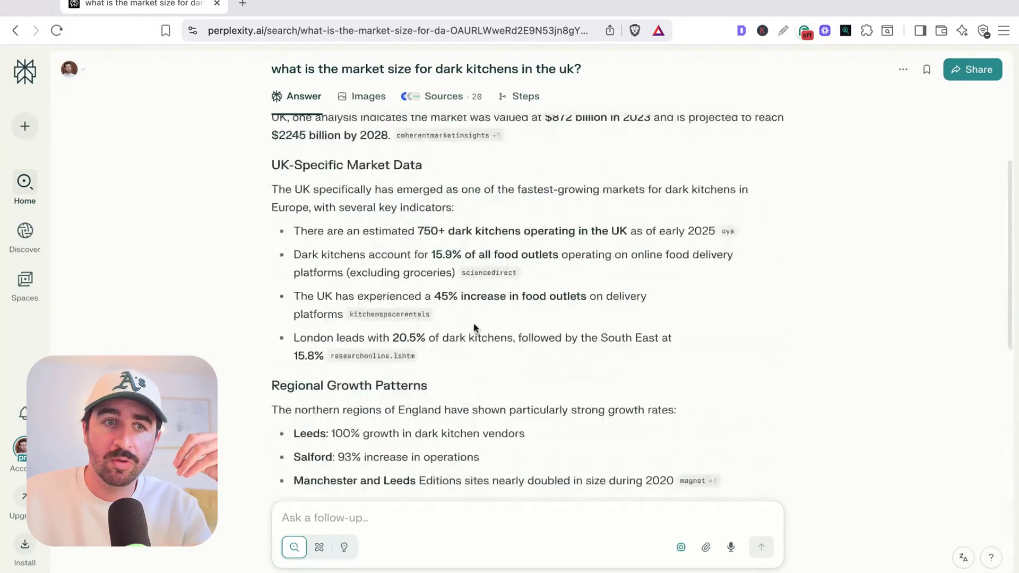
{"action": "left_click", "coordinate": [435, 160]}
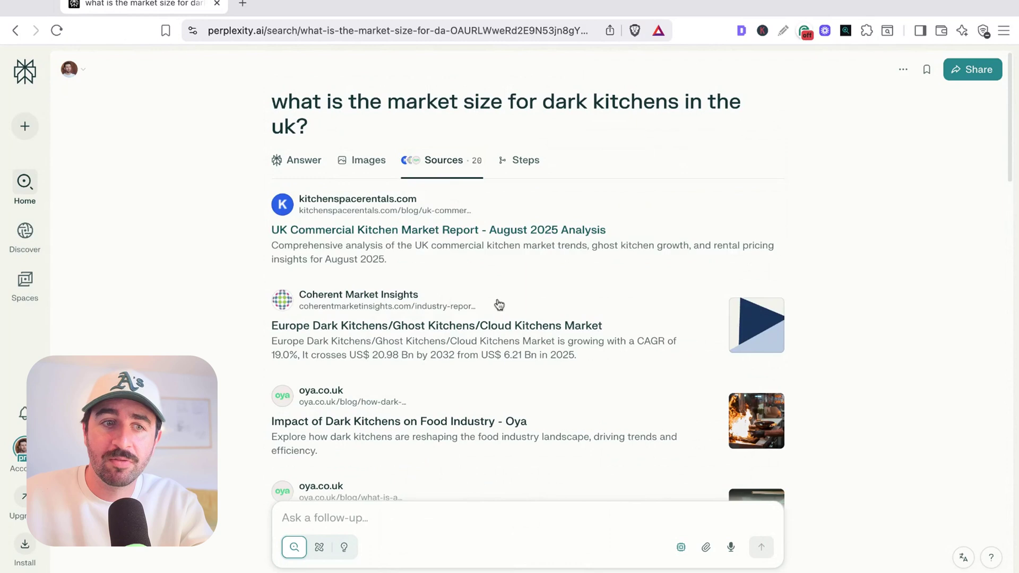
{"action": "scroll", "coordinate": [441, 313], "scroll_direction": "down", "scroll_amount": 5}
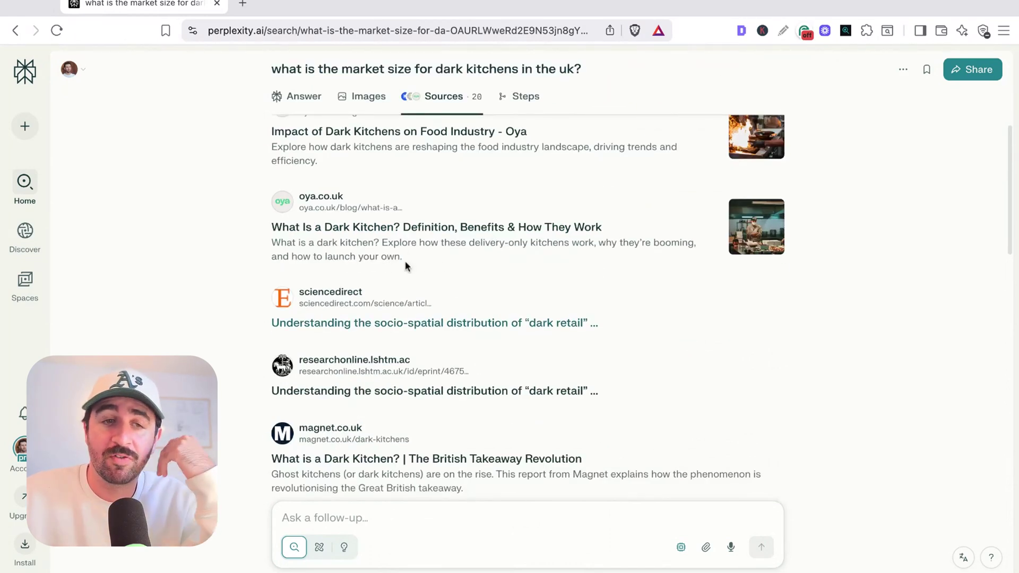
{"action": "left_click", "coordinate": [471, 456]}
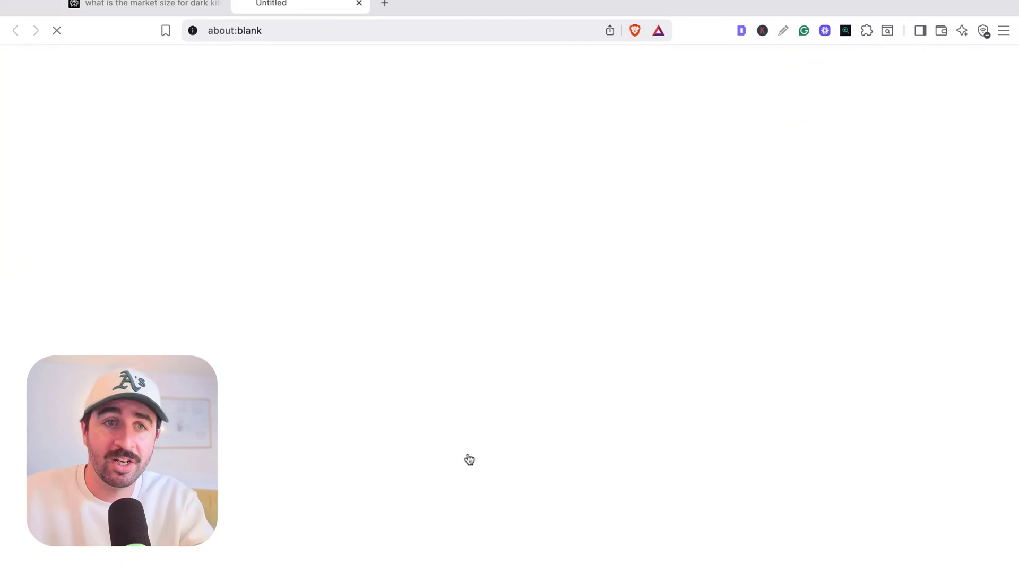
{"action": "scroll", "coordinate": [371, 276], "scroll_direction": "down", "scroll_amount": 10}
{"action": "scroll", "coordinate": [323, 240], "scroll_direction": "down", "scroll_amount": 9}
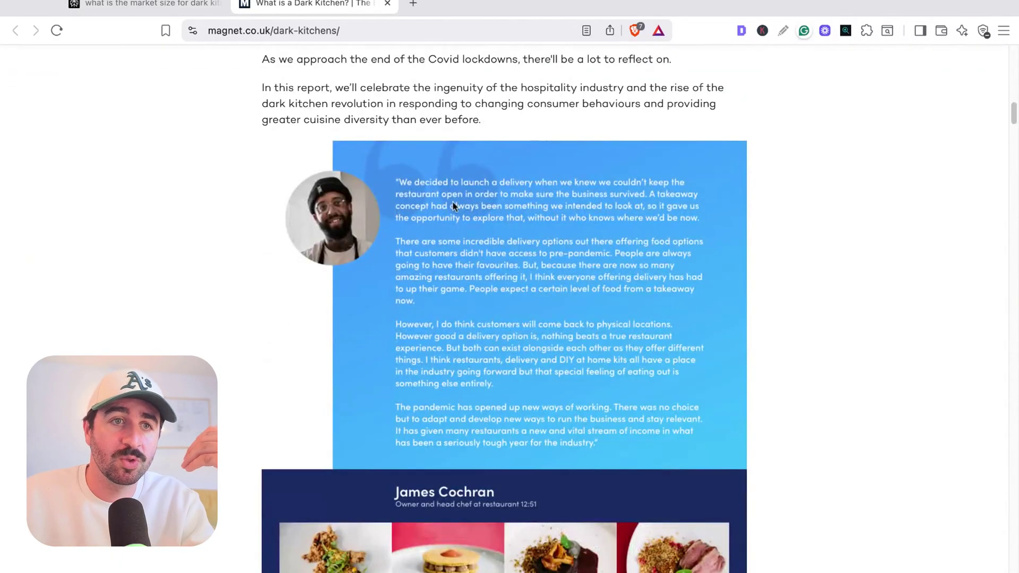
{"action": "left_click", "coordinate": [387, 3]}
{"action": "scroll", "coordinate": [489, 234], "scroll_direction": "up", "scroll_amount": 5}
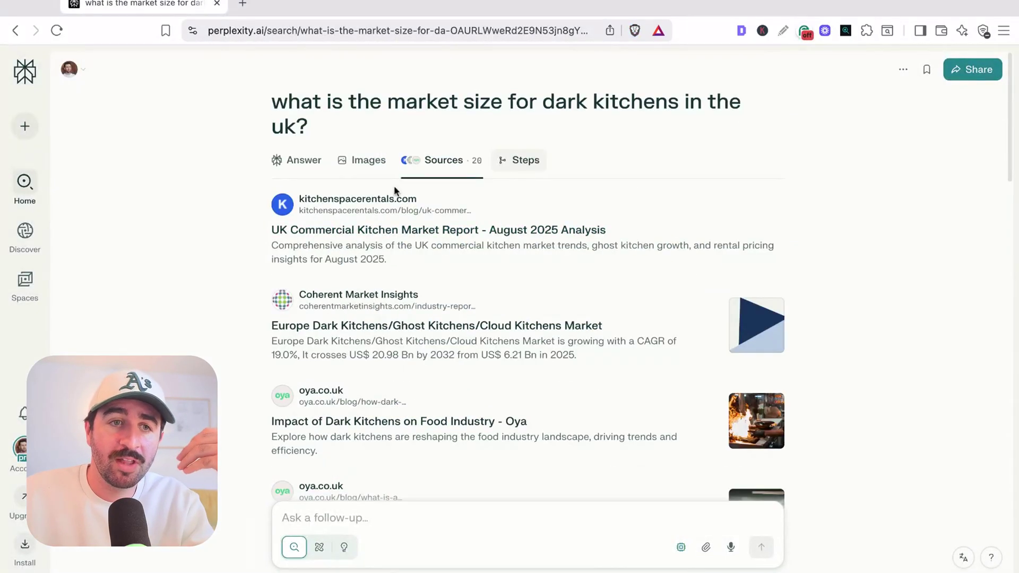
{"action": "left_click", "coordinate": [361, 162]}
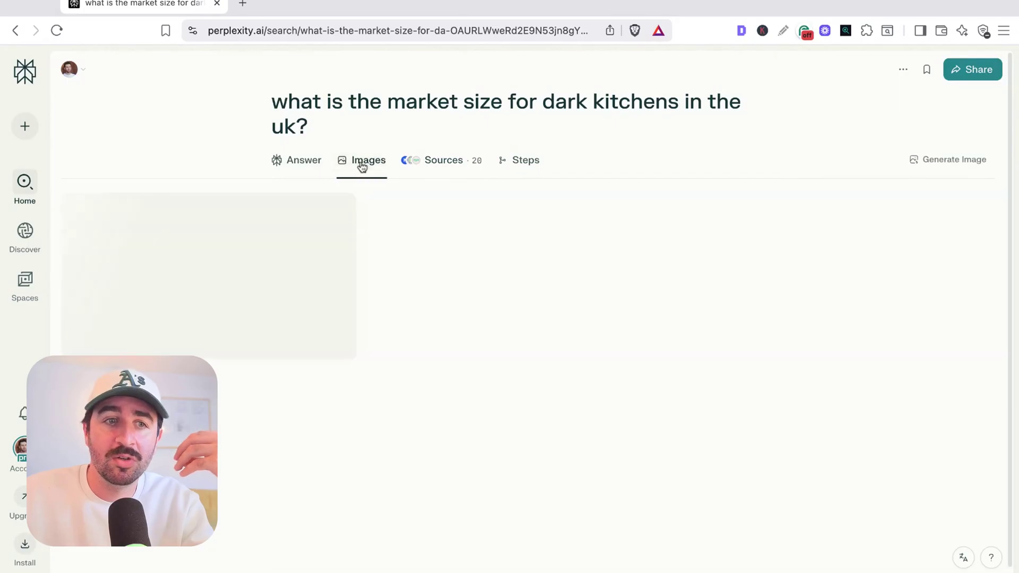
{"action": "left_click", "coordinate": [304, 161]}
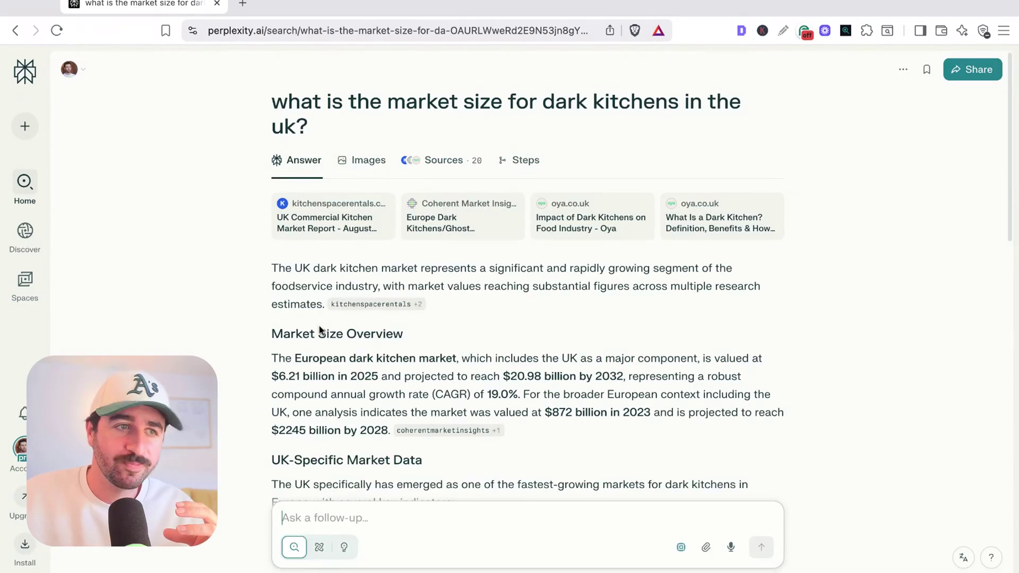
Start a new thread and switch the model from Sonar to Best, then browse the model list
{"action": "left_click", "coordinate": [25, 125]}
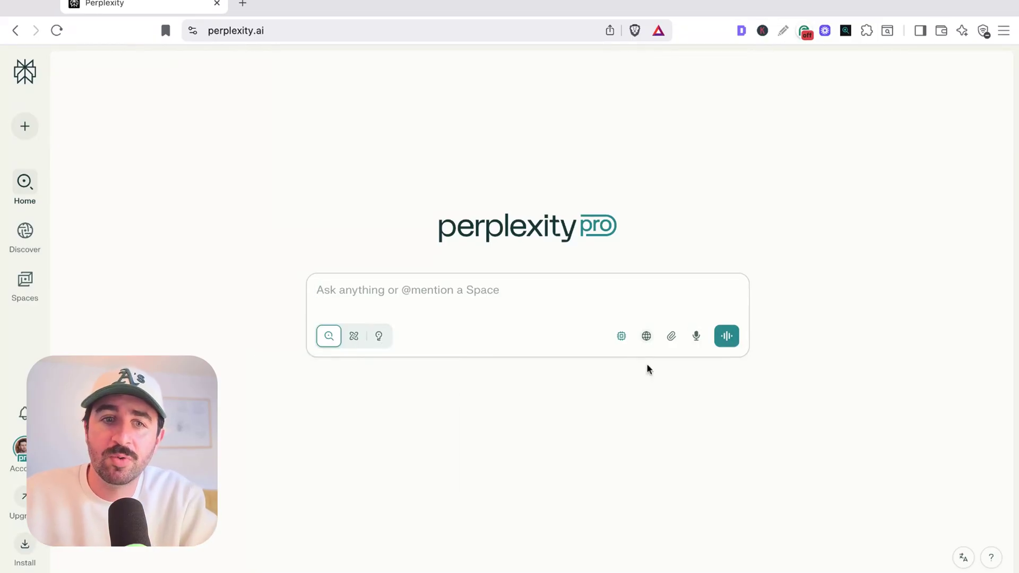
{"action": "left_click", "coordinate": [622, 337]}
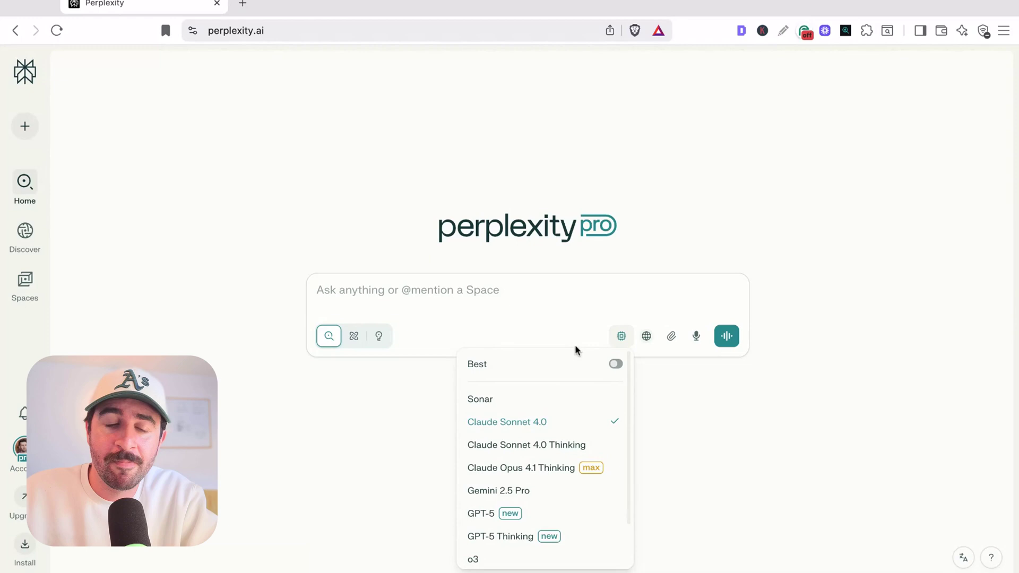
{"action": "left_click", "coordinate": [525, 403]}
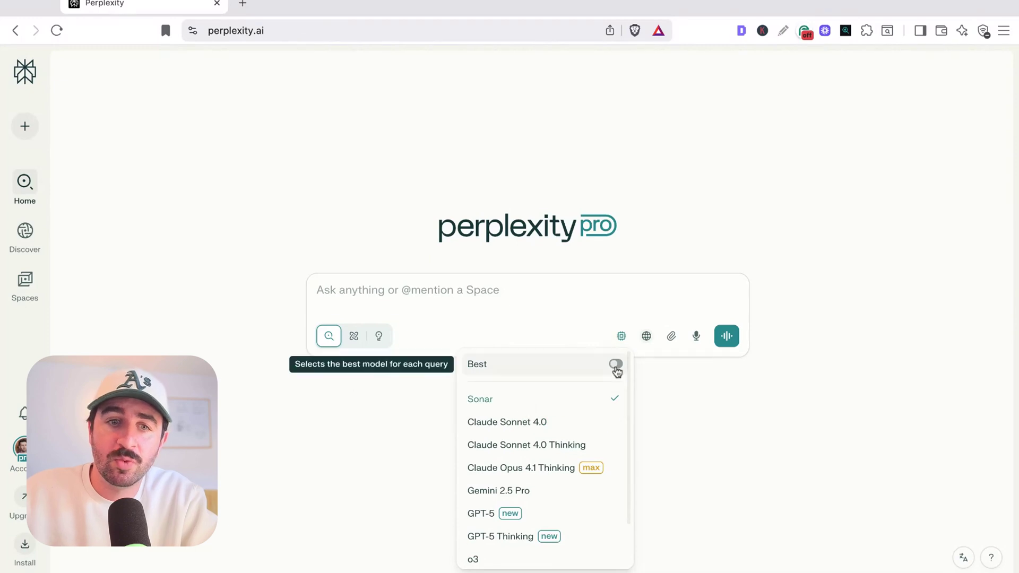
{"action": "left_click", "coordinate": [617, 367]}
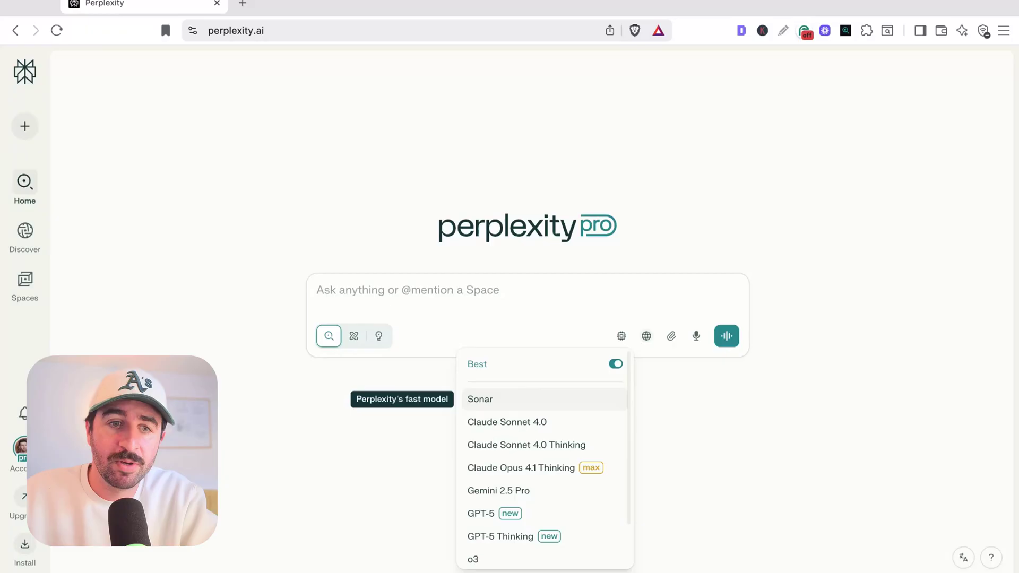
{"action": "scroll", "coordinate": [524, 460], "scroll_direction": "down", "scroll_amount": 1}
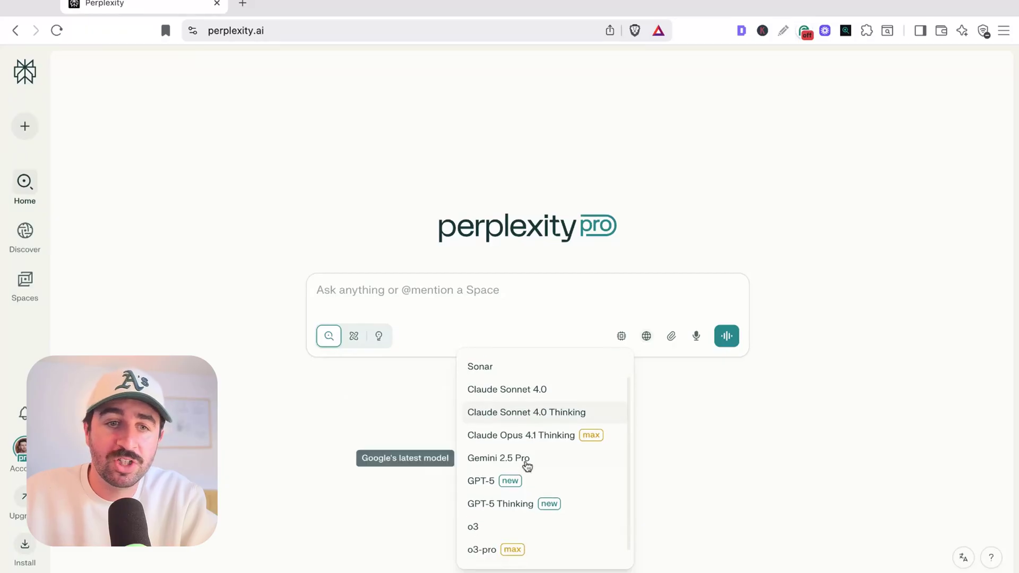
{"action": "scroll", "coordinate": [541, 467], "scroll_direction": "down", "scroll_amount": 1}
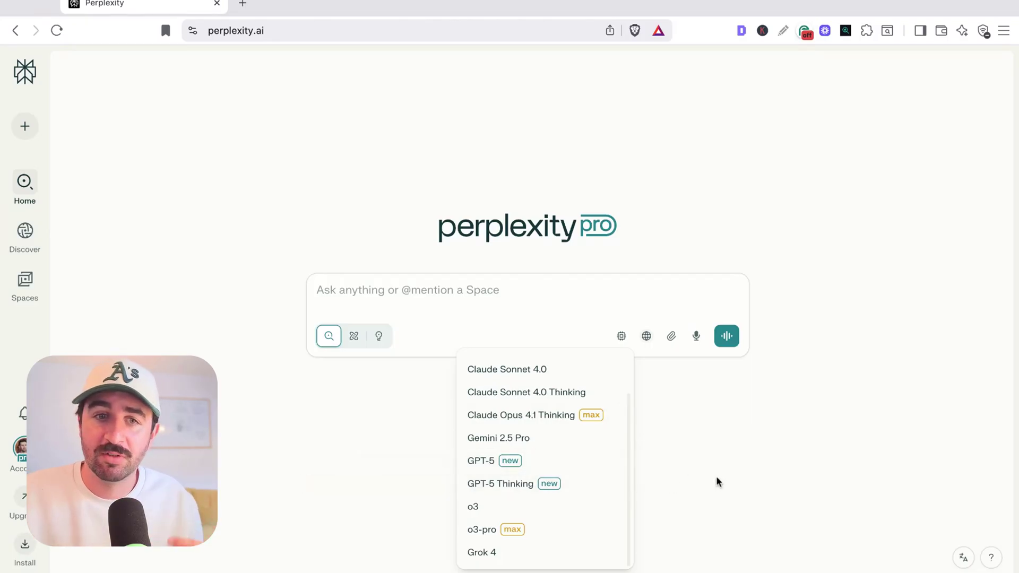
Set search sources to Web plus Academic, with Social and SEC filings off, and check attachment options
{"action": "left_click", "coordinate": [716, 462]}
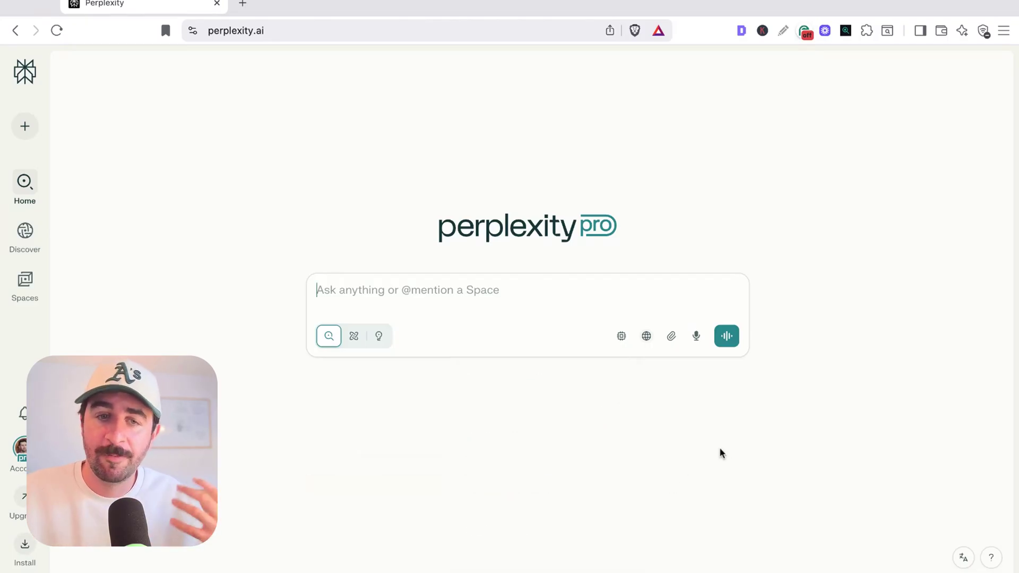
{"action": "left_click", "coordinate": [645, 340]}
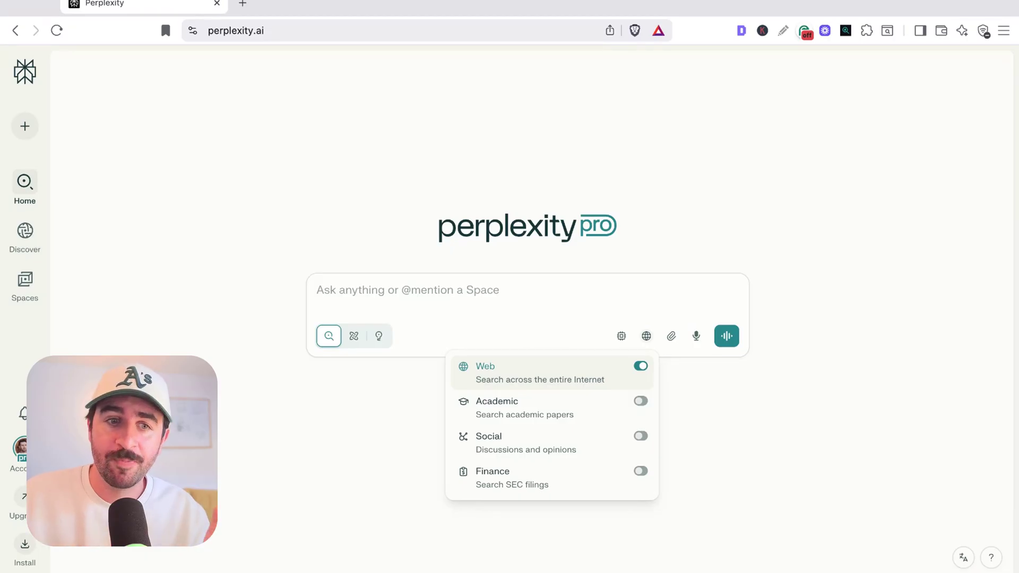
{"action": "left_click", "coordinate": [641, 404]}
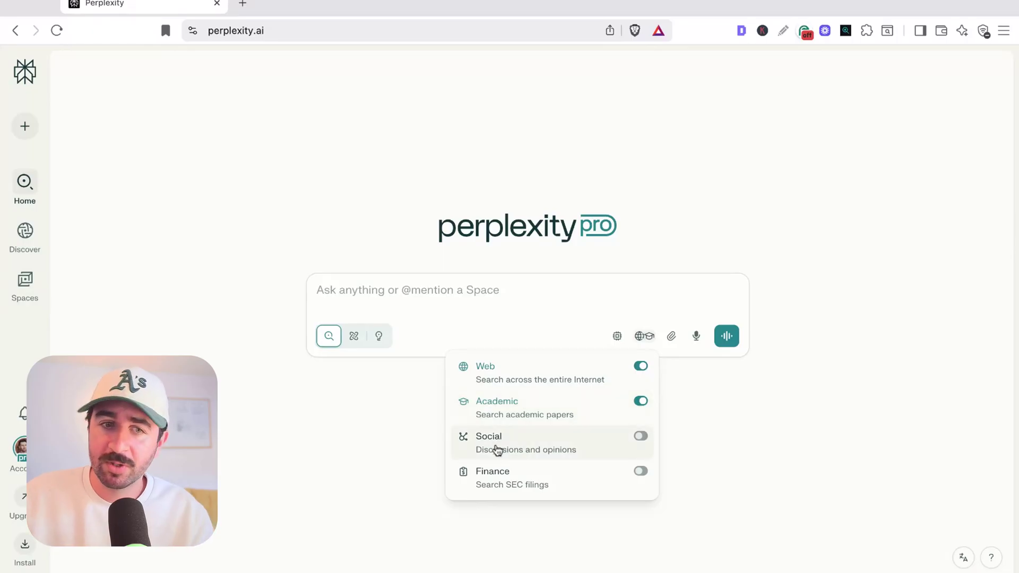
{"action": "left_click", "coordinate": [641, 438]}
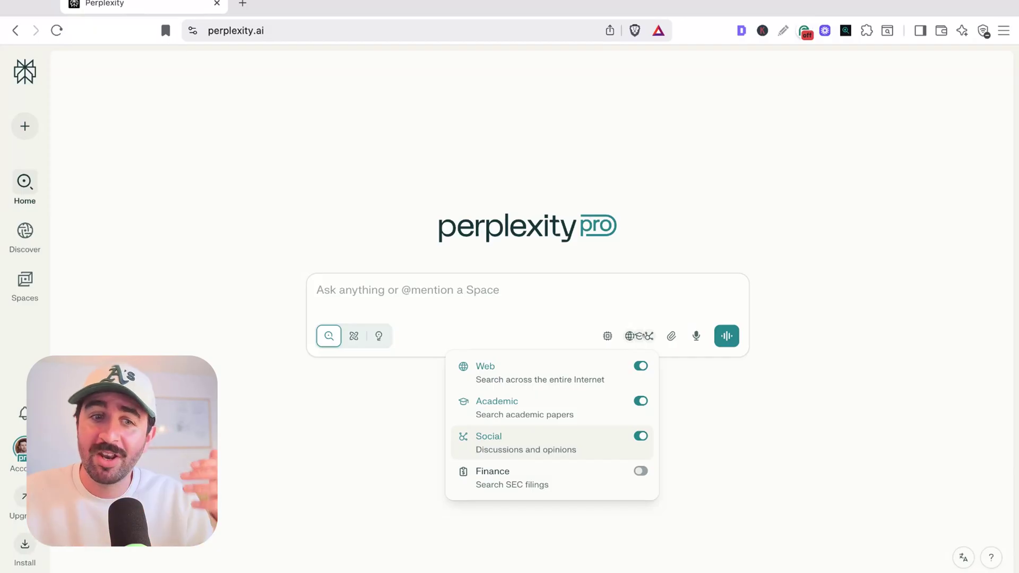
{"action": "left_click", "coordinate": [642, 472]}
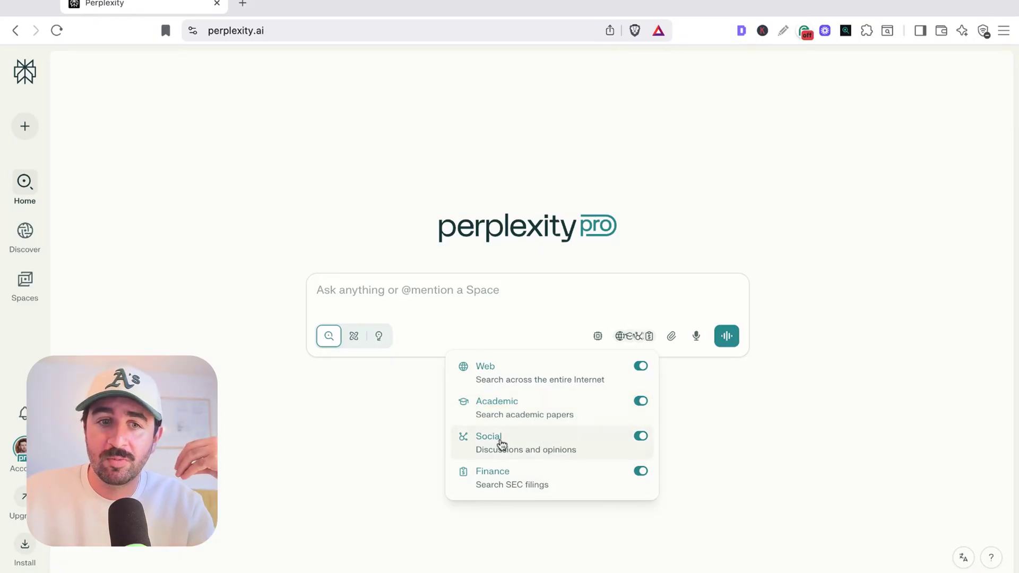
{"action": "left_click", "coordinate": [641, 438]}
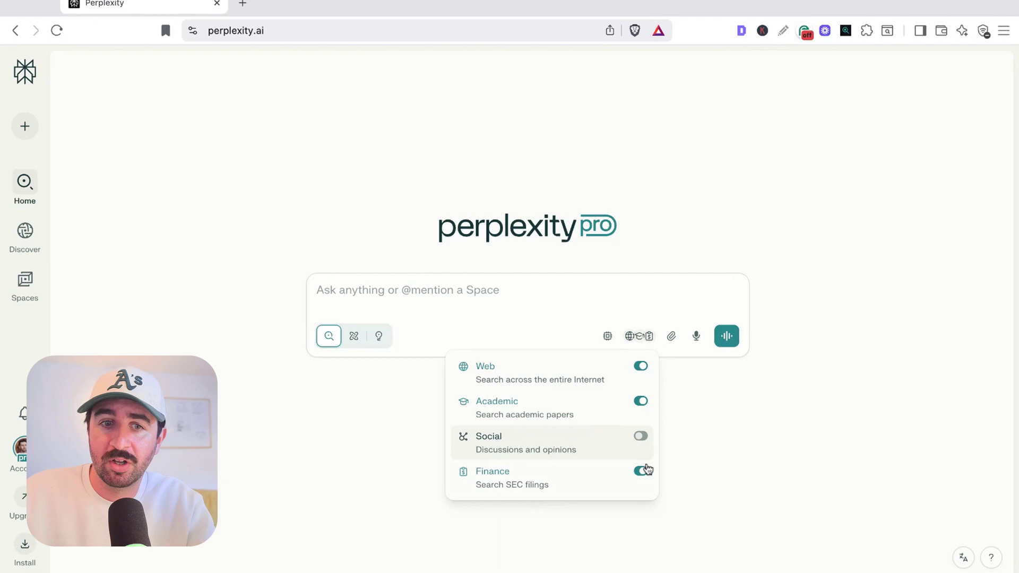
{"action": "left_click", "coordinate": [641, 439]}
{"action": "left_click", "coordinate": [642, 475]}
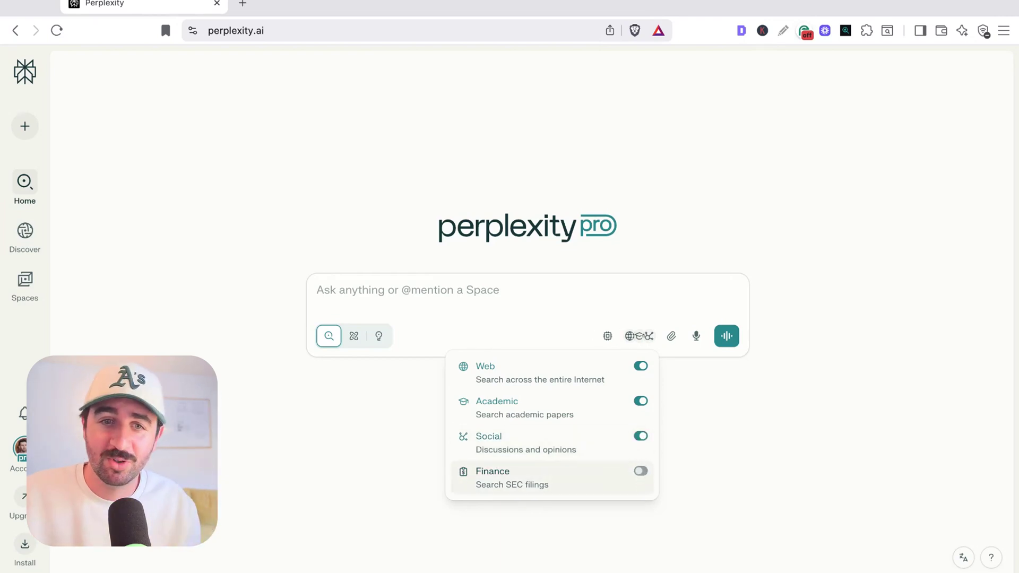
{"action": "left_click", "coordinate": [640, 438]}
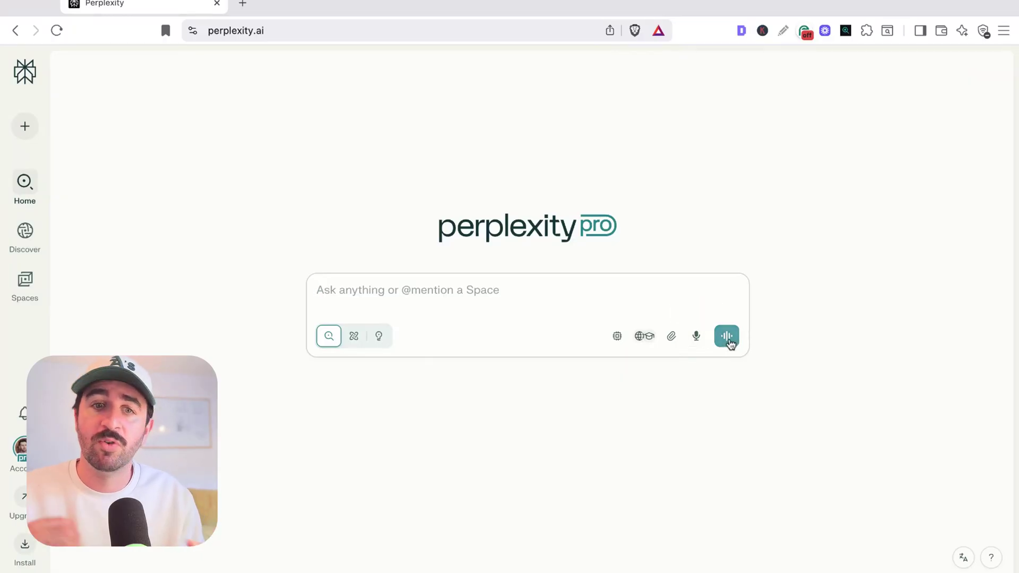
{"action": "left_click", "coordinate": [671, 337]}
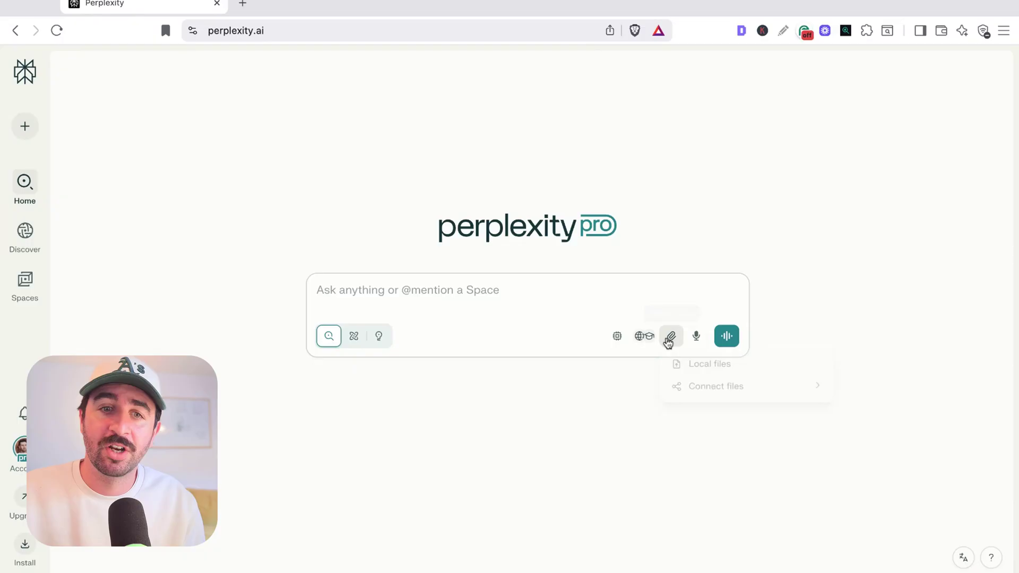
{"action": "mouse_move", "coordinate": [691, 387]}
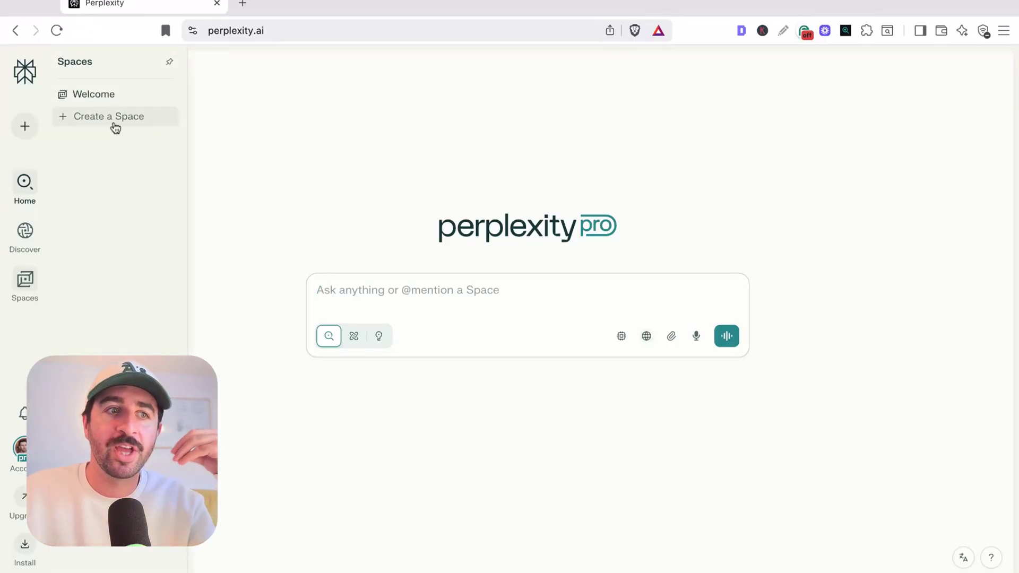
Create the 'Business Plan Research' Space with a description about business ideas, plans and investor presentations
{"action": "left_click", "coordinate": [113, 118]}
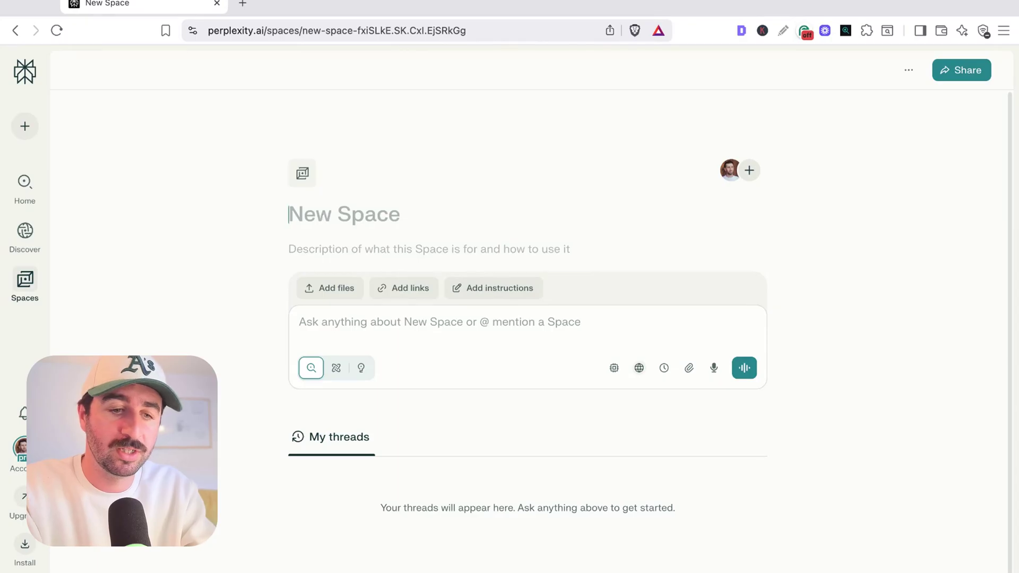
{"action": "type", "text": "Business Plan Research"}
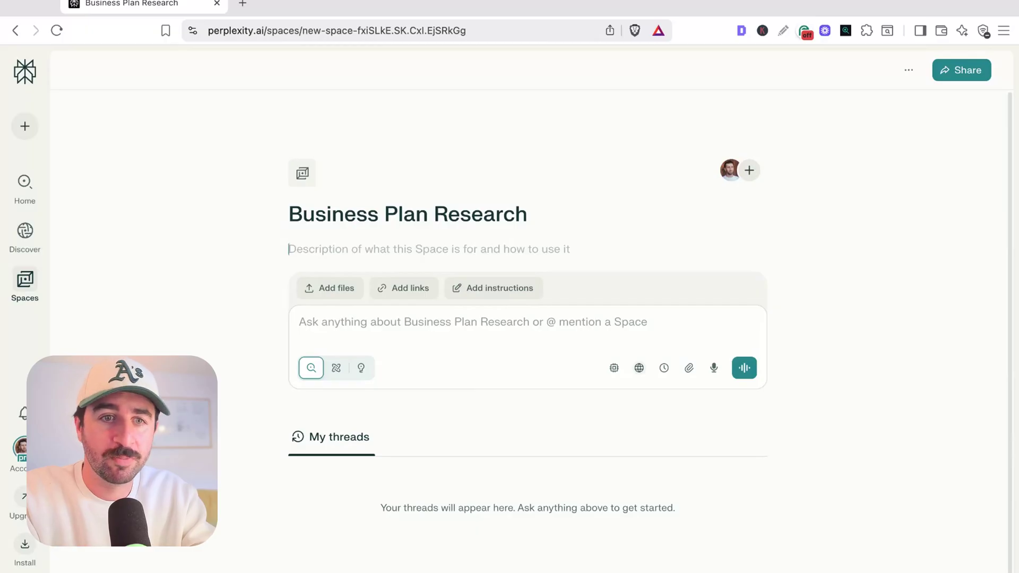
{"action": "type", "text": "We're research business ideas, creating plans, and investor presentations"}
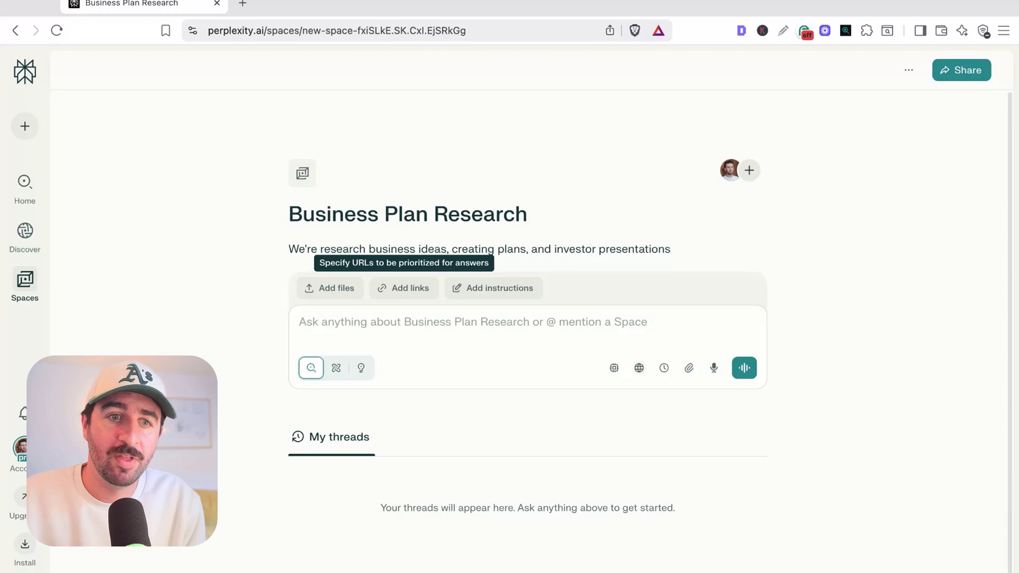
{"action": "left_click", "coordinate": [484, 290]}
{"action": "left_click", "coordinate": [378, 253]}
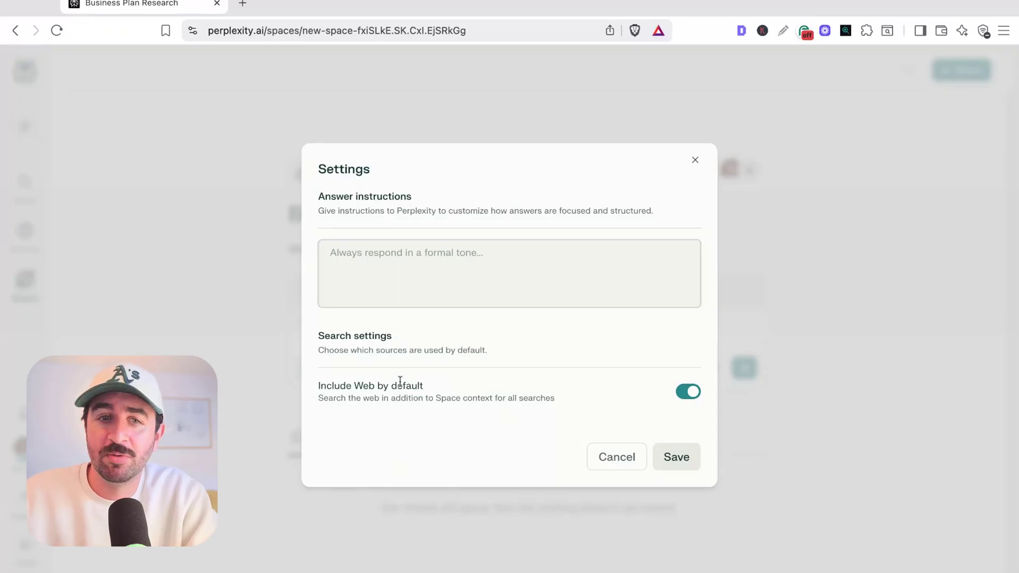
{"action": "left_click", "coordinate": [695, 161]}
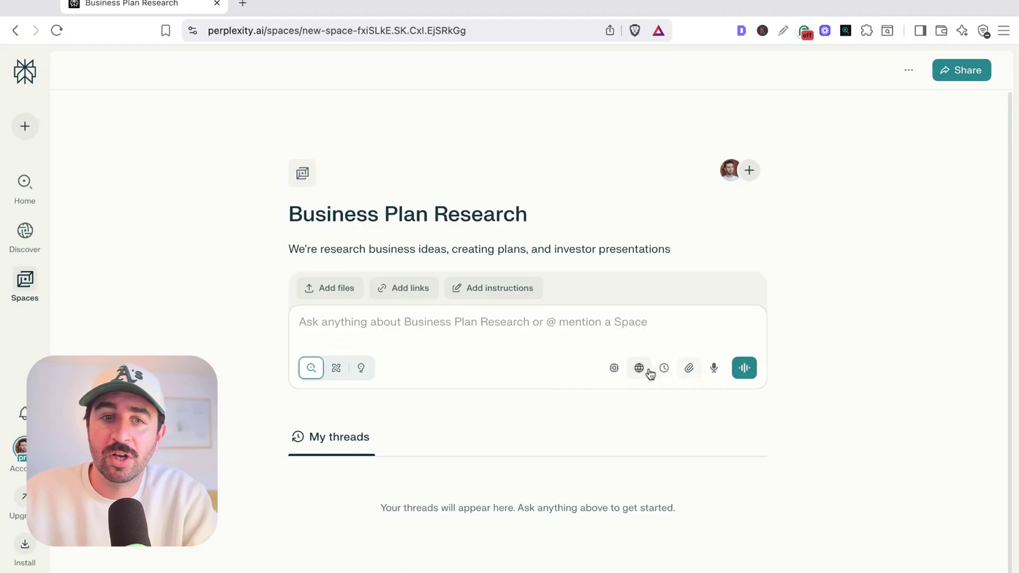
Switch to Research mode and paste the ghost kitchen healthy meal-prep delivery business-plan prompt
{"action": "left_click", "coordinate": [665, 370]}
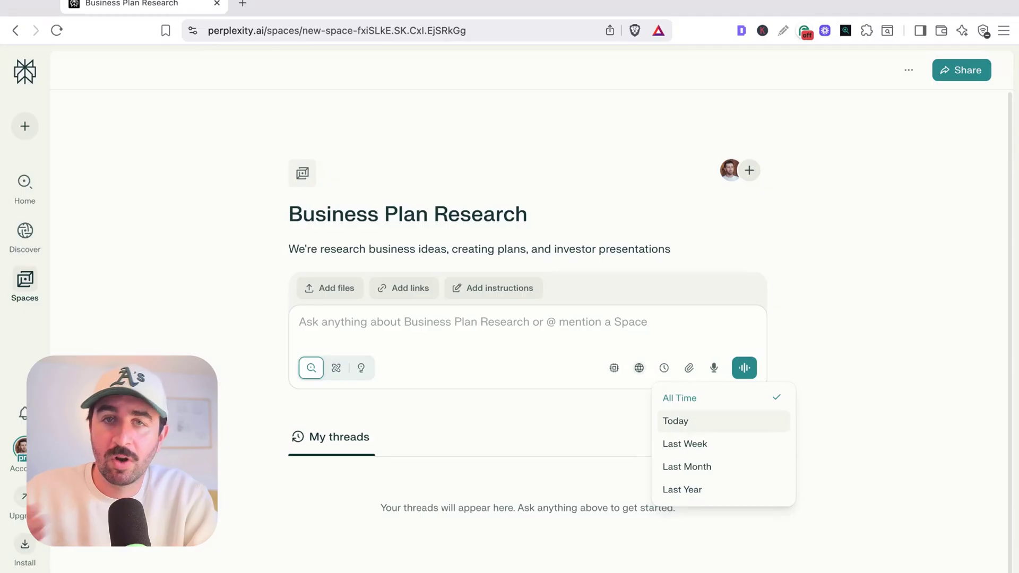
{"action": "left_click", "coordinate": [560, 417]}
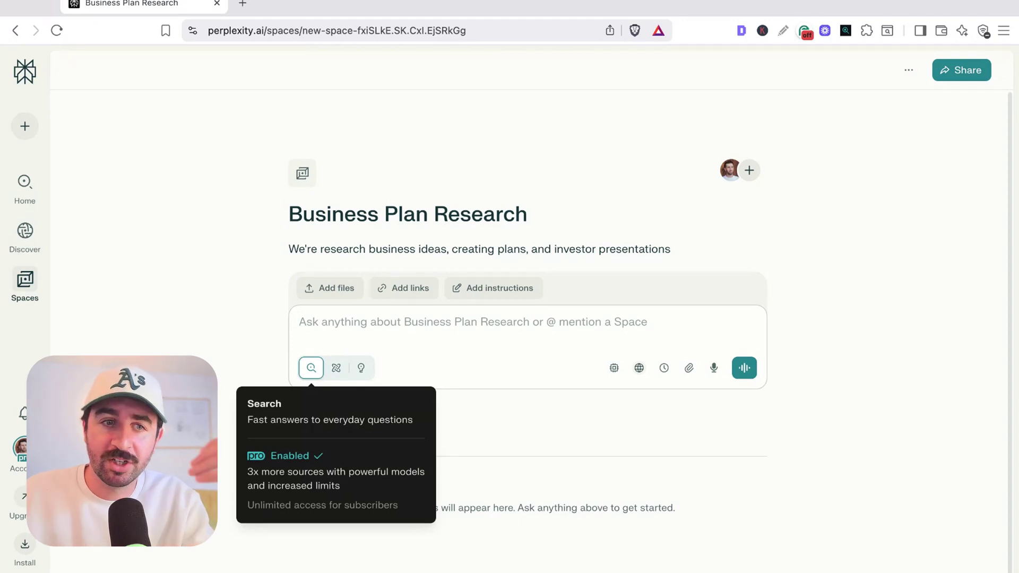
{"action": "left_click", "coordinate": [335, 368]}
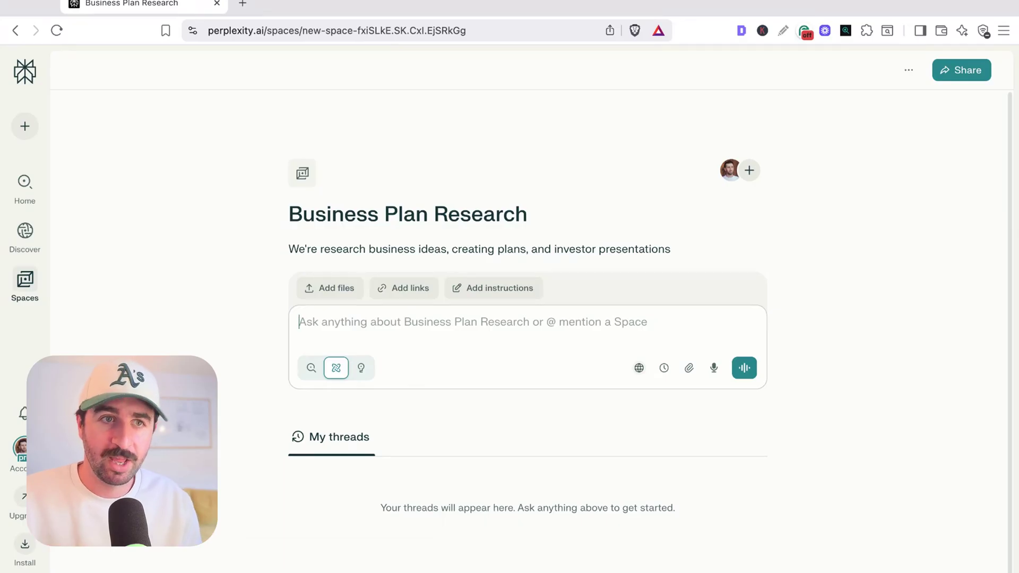
{"action": "type", "text": "I want to open a ghost kitchen focused on healthy meal prep delivery. Research the most profitable food delivery niches in 2025, analyze successful ghost kitchen models, and create a business plan including menu development, pricing strategy, delivery logistics, and scaling to multiple locations within 18 months"}
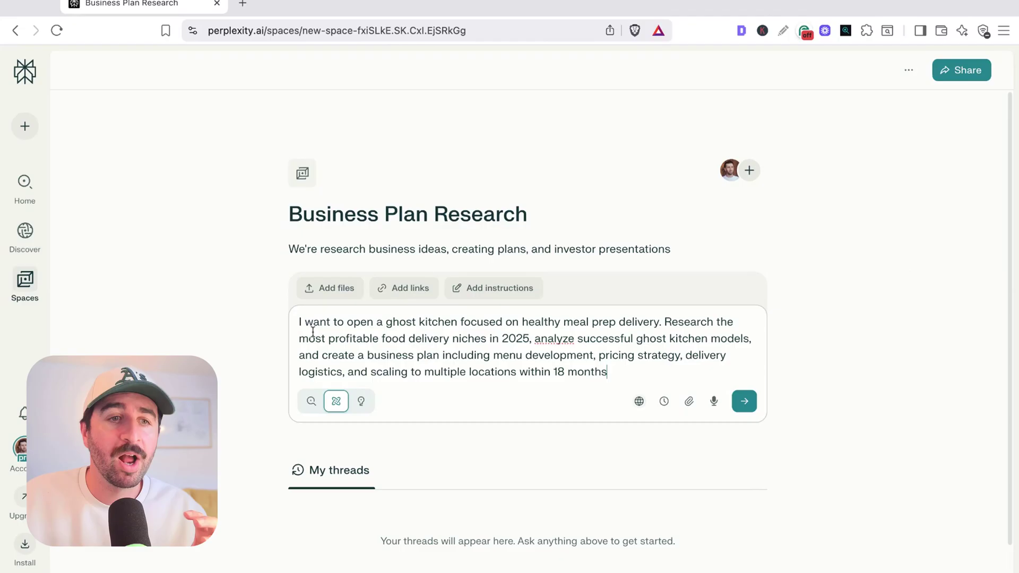
Highlight the prompt's key parts: healthy meal prep delivery, pricing and delivery, and multi-location scaling
{"action": "mouse_move", "coordinate": [300, 322]}
{"action": "left_mouse_down"}
{"action": "mouse_move", "coordinate": [734, 322]}
{"action": "mouse_move", "coordinate": [344, 323]}
{"action": "mouse_move", "coordinate": [425, 339]}
{"action": "mouse_move", "coordinate": [740, 339]}
{"action": "left_mouse_up"}
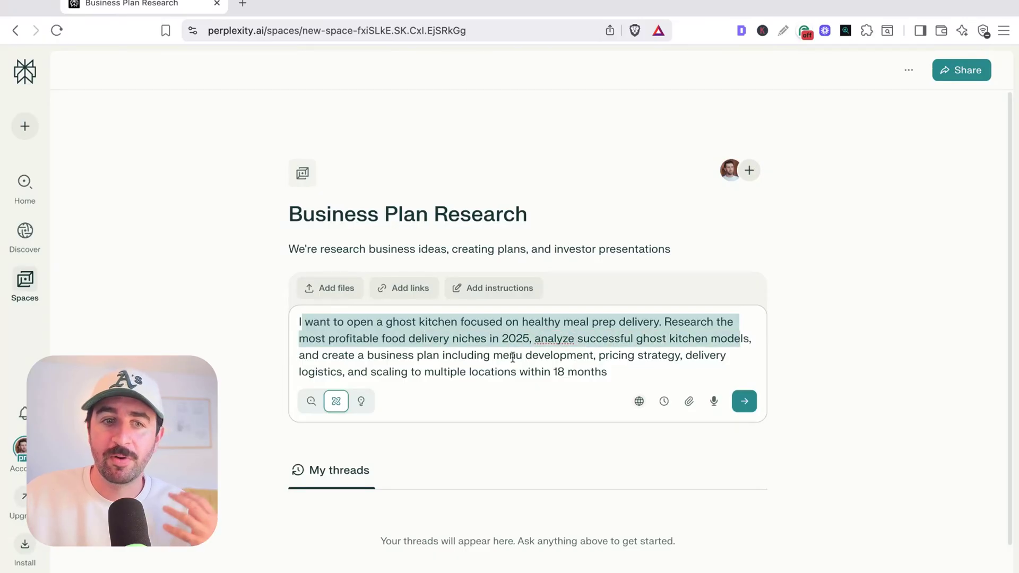
{"action": "left_click_drag", "start_coordinate": [575, 356], "coordinate": [747, 360]}
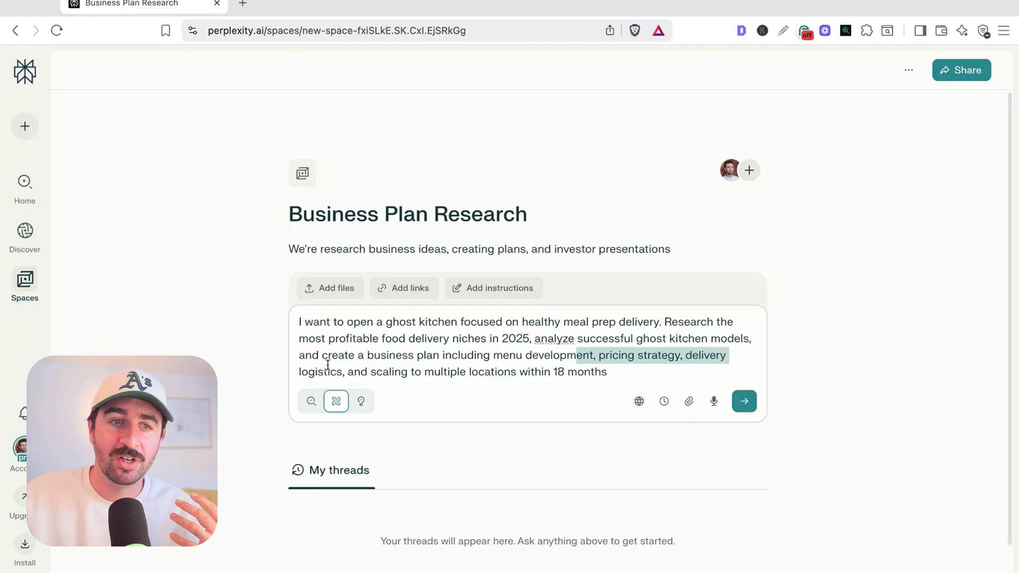
{"action": "left_click_drag", "start_coordinate": [318, 372], "coordinate": [498, 372]}
{"action": "left_click", "coordinate": [498, 371]}
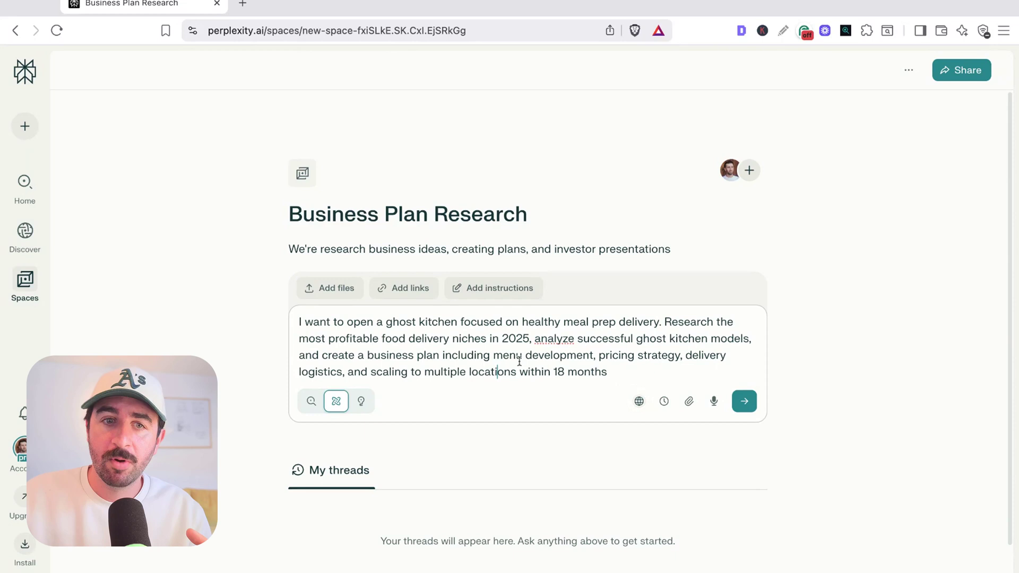
{"action": "left_click", "coordinate": [524, 323]}
{"action": "key", "text": "shift+Right"}
{"action": "key", "text": "shift+Right"}
{"action": "key", "text": "shift+Right"}
{"action": "key", "text": "shift+Right"}
{"action": "key", "text": "shift+Right"}
{"action": "key", "text": "shift+Right"}
{"action": "key", "text": "shift+Right"}
{"action": "key", "text": "shift+Right"}
{"action": "key", "text": "shift+Right"}
{"action": "key", "text": "shift+Right"}
{"action": "key", "text": "shift+Right"}
{"action": "key", "text": "shift+Right"}
{"action": "key", "text": "shift+Right"}
{"action": "key", "text": "shift+Right"}
{"action": "key", "text": "shift+Right"}
{"action": "key", "text": "shift+Right"}
{"action": "key", "text": "shift+Right"}
{"action": "key", "text": "shift+Right"}
{"action": "key", "text": "shift+Right"}
{"action": "key", "text": "shift+Right"}
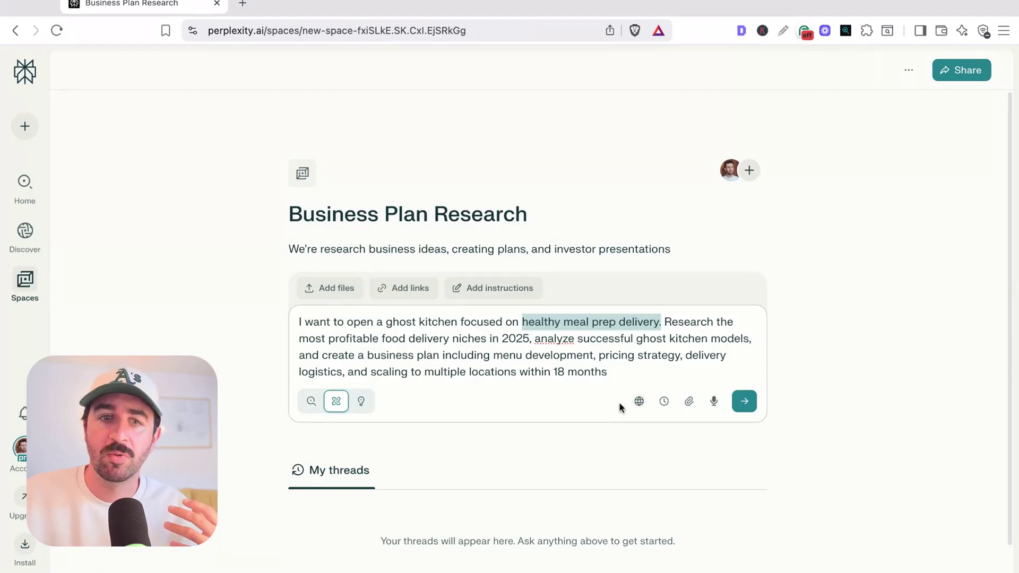
{"action": "left_click_drag", "start_coordinate": [485, 356], "coordinate": [598, 356]}
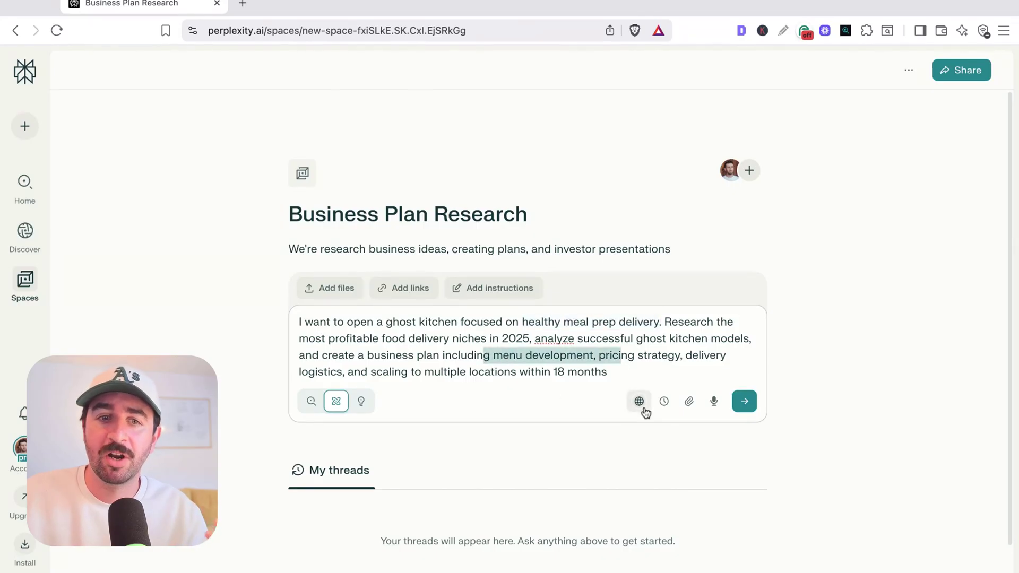
Turn on Academic and Social sources alongside Web and submit the ghost kitchen research request
{"action": "left_click", "coordinate": [642, 407]}
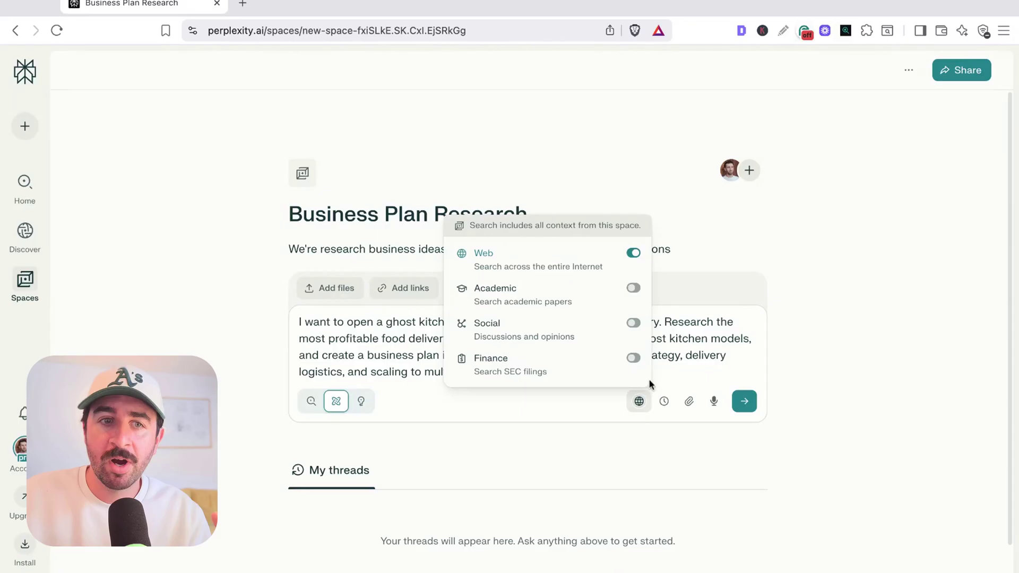
{"action": "left_click", "coordinate": [633, 289]}
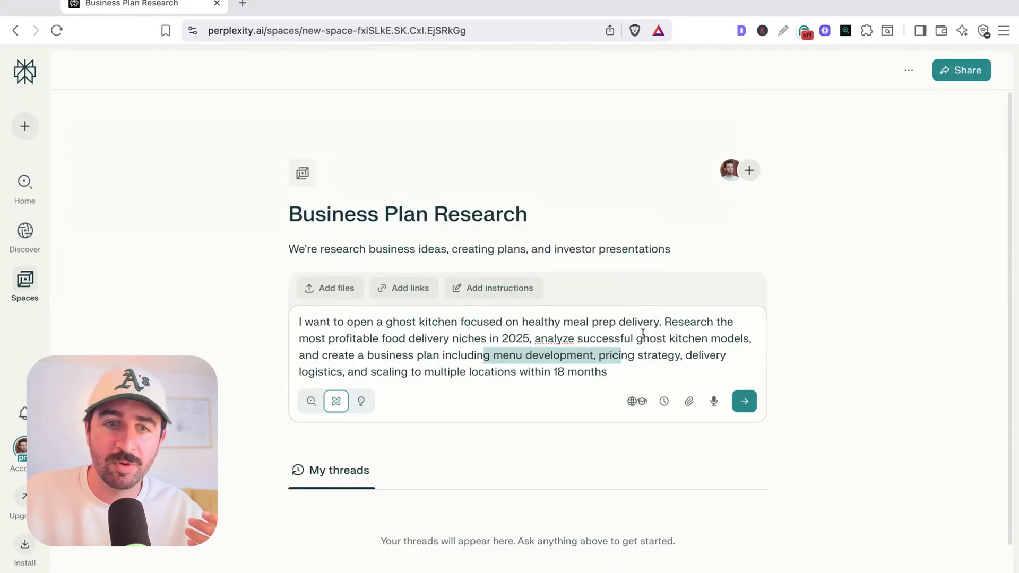
{"action": "left_click", "coordinate": [637, 402]}
{"action": "left_click", "coordinate": [634, 324]}
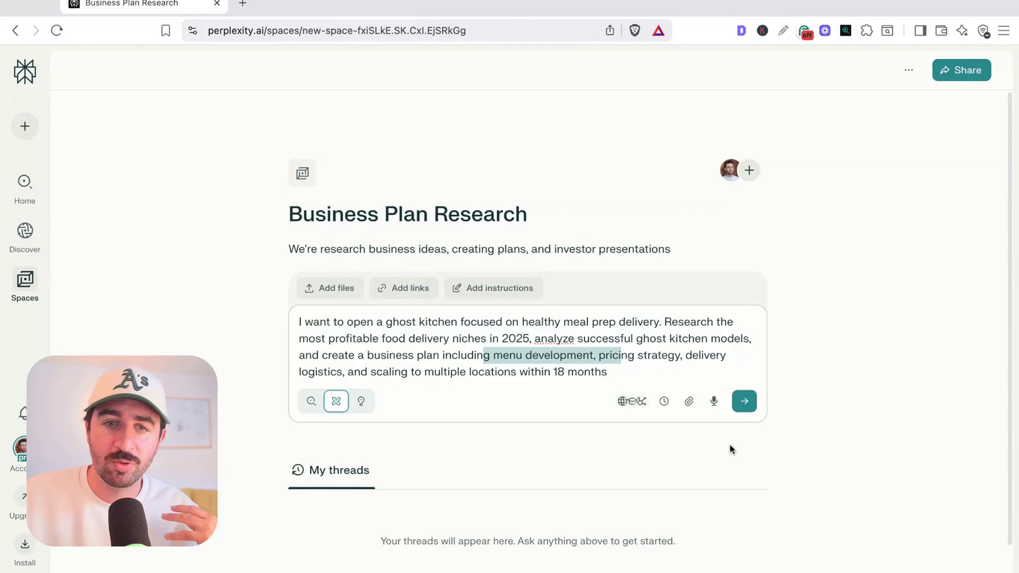
{"action": "left_click", "coordinate": [745, 402]}
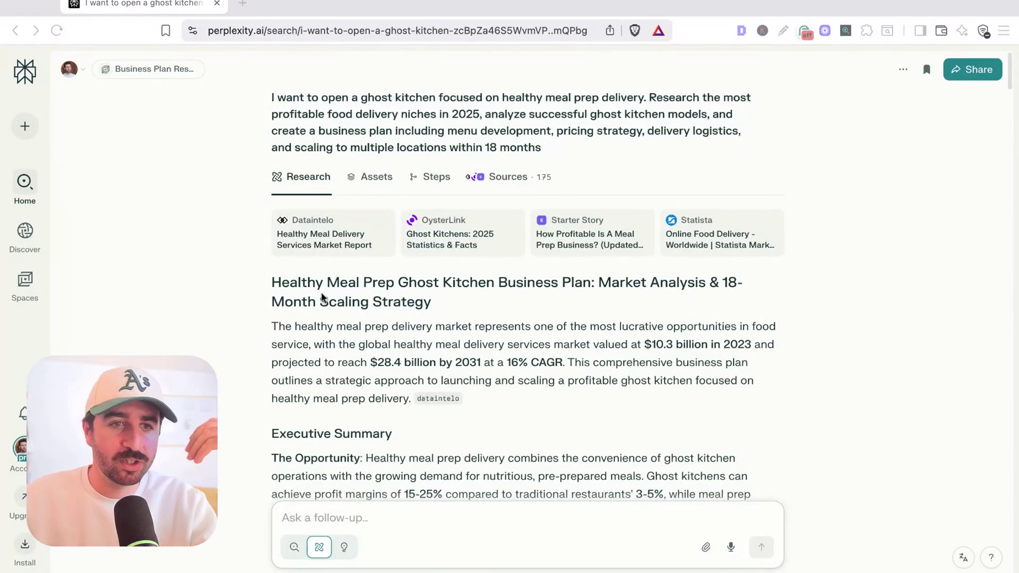
Look over the report title, then browse the 175 sources and the research steps taken
{"action": "left_click_drag", "start_coordinate": [298, 283], "coordinate": [597, 290]}
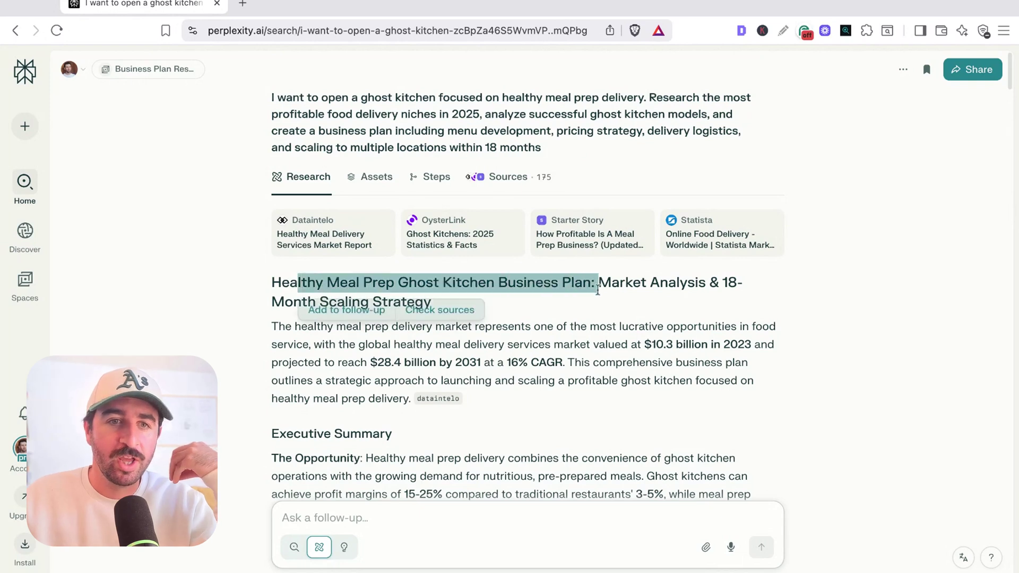
{"action": "left_click", "coordinate": [598, 291]}
{"action": "scroll", "coordinate": [530, 319], "scroll_direction": "down", "scroll_amount": 3}
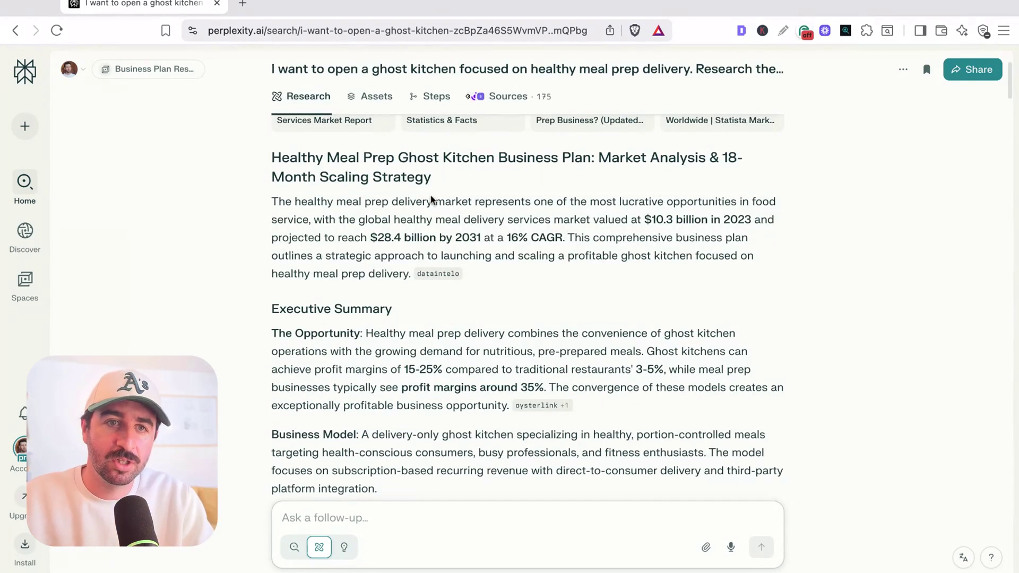
{"action": "left_click", "coordinate": [508, 96]}
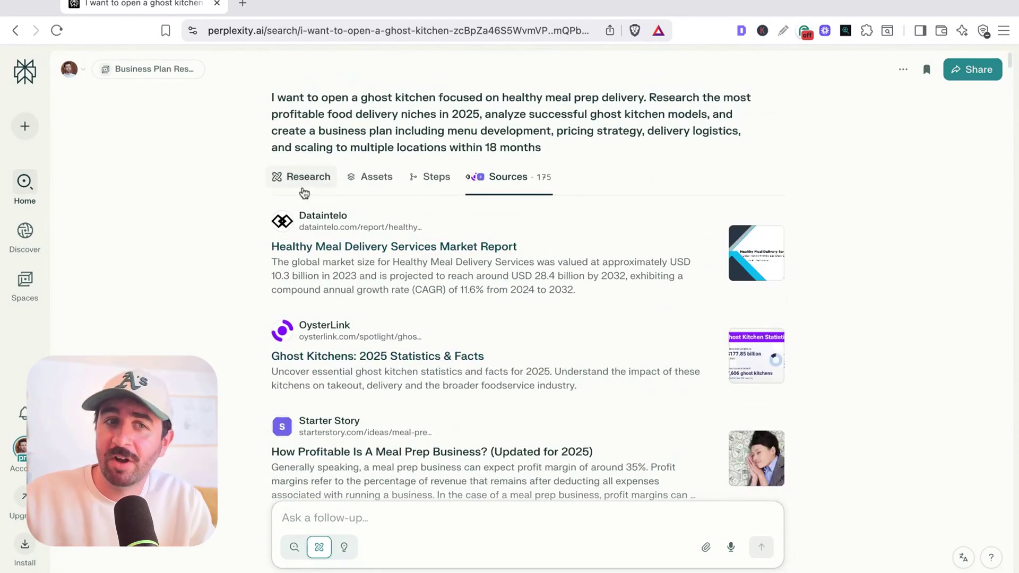
{"action": "left_click", "coordinate": [306, 180]}
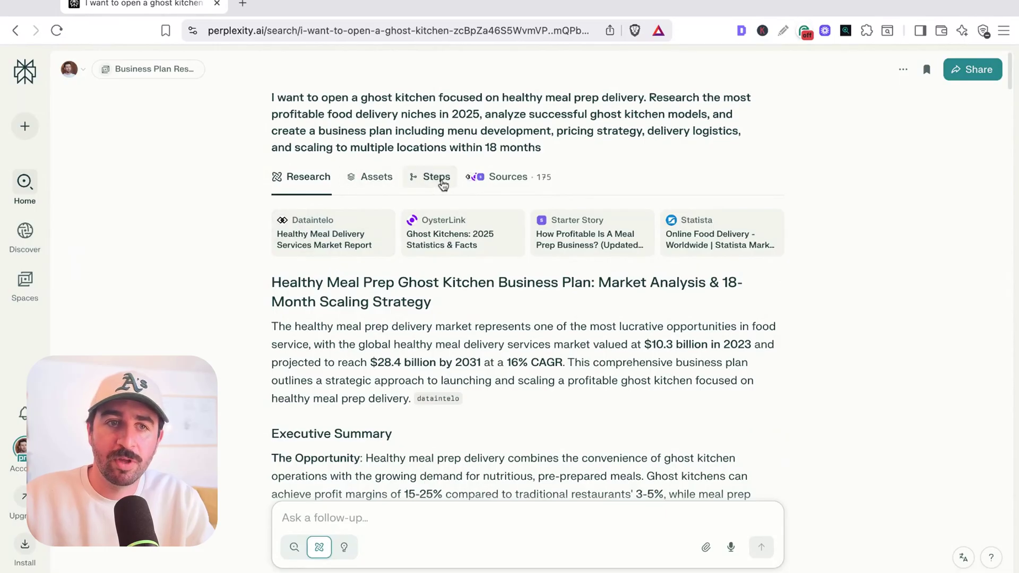
{"action": "left_click", "coordinate": [434, 183]}
{"action": "scroll", "coordinate": [493, 273], "scroll_direction": "down", "scroll_amount": 10}
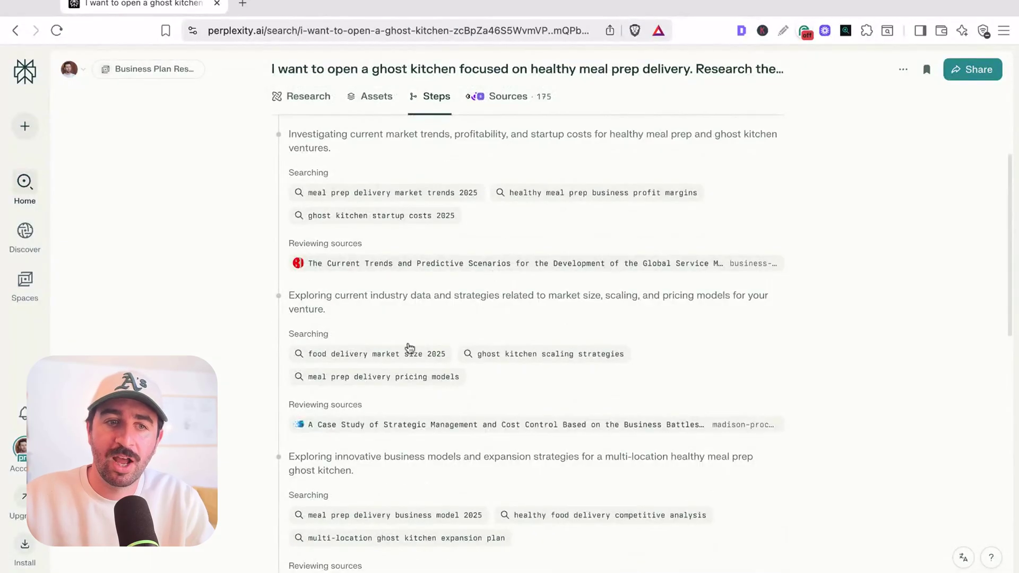
{"action": "scroll", "coordinate": [489, 344], "scroll_direction": "up", "scroll_amount": 10}
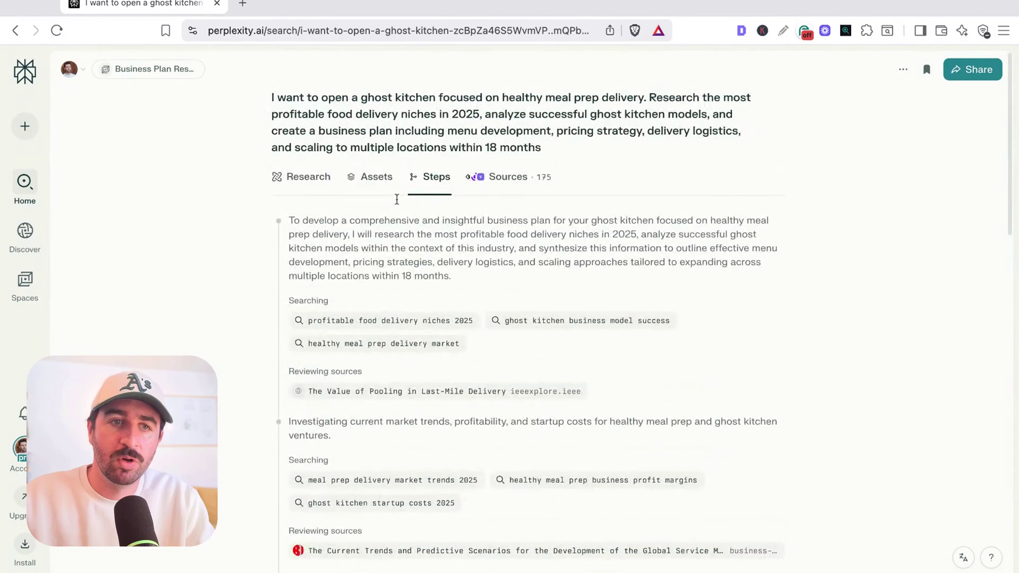
Check the generated chart assets, then read the Executive Summary targeting 4 kitchens and $310,000 monthly revenue
{"action": "left_click", "coordinate": [375, 177]}
{"action": "scroll", "coordinate": [370, 424], "scroll_direction": "down", "scroll_amount": 4}
{"action": "scroll", "coordinate": [453, 258], "scroll_direction": "up", "scroll_amount": 4}
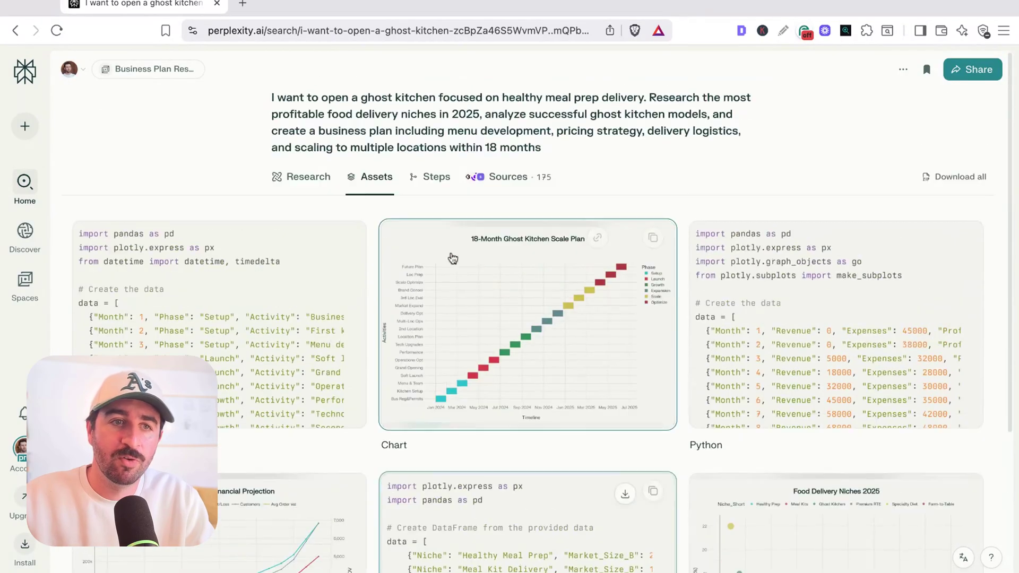
{"action": "left_click", "coordinate": [311, 178]}
{"action": "scroll", "coordinate": [505, 326], "scroll_direction": "down", "scroll_amount": 2}
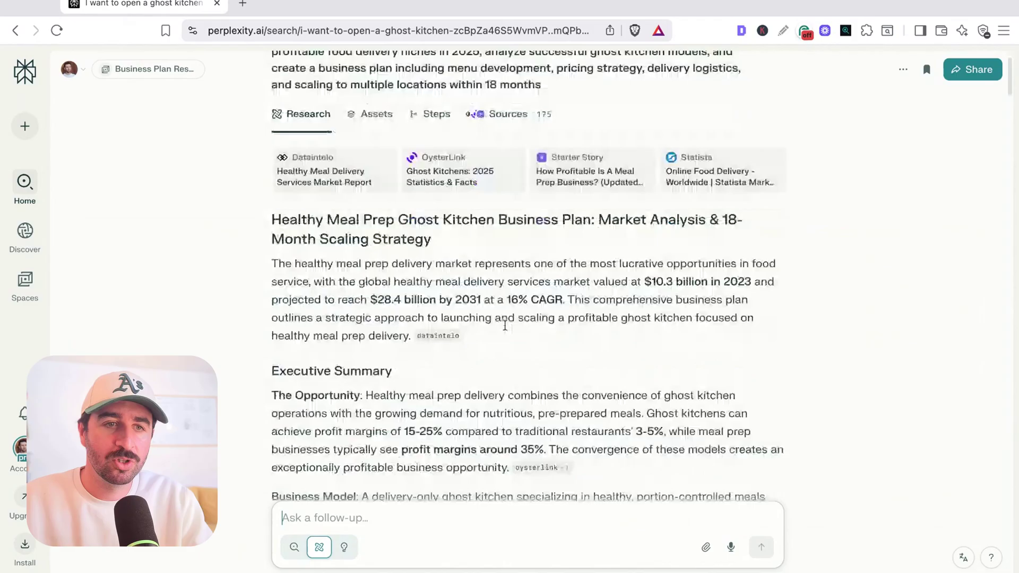
{"action": "scroll", "coordinate": [505, 326], "scroll_direction": "down", "scroll_amount": 3}
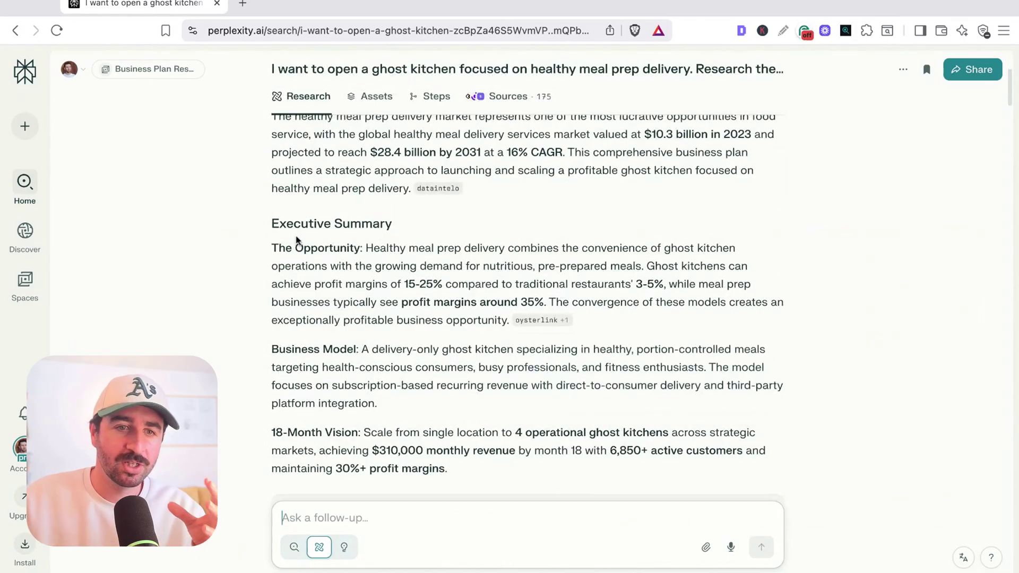
{"action": "left_click_drag", "start_coordinate": [296, 248], "coordinate": [455, 433]}
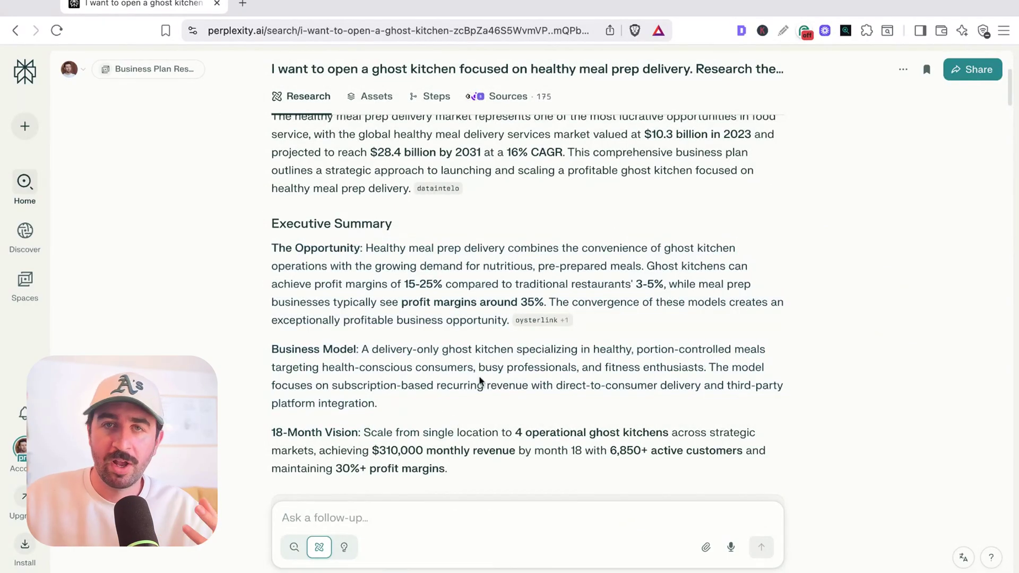
{"action": "scroll", "coordinate": [396, 366], "scroll_direction": "down", "scroll_amount": 3}
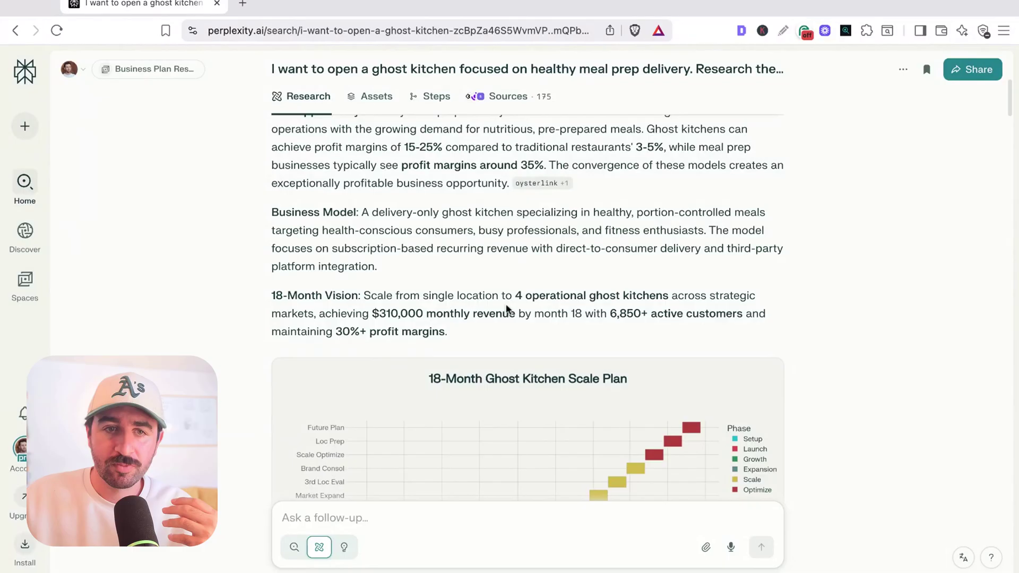
{"action": "left_click_drag", "start_coordinate": [512, 296], "coordinate": [754, 299]}
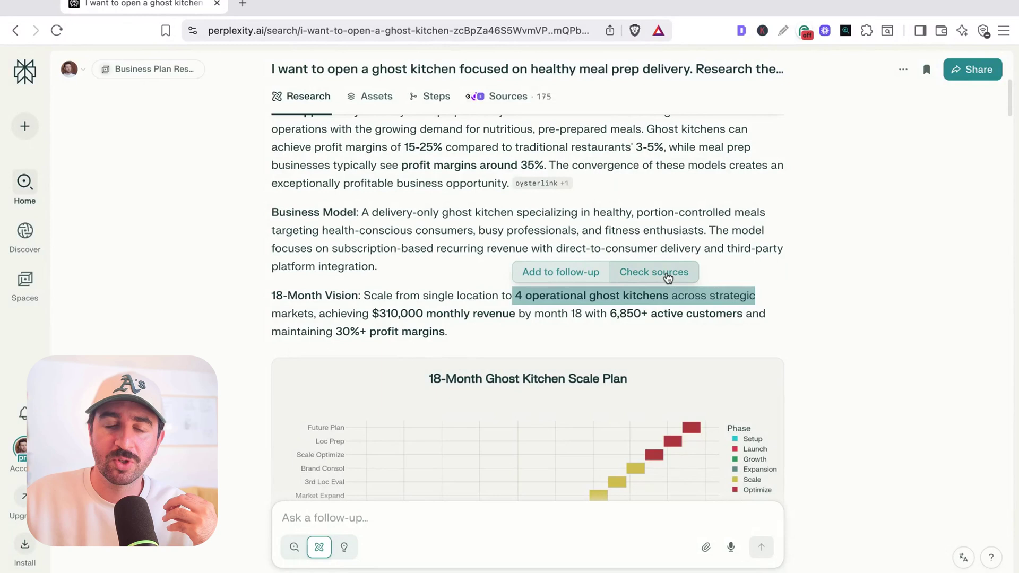
{"action": "left_click", "coordinate": [655, 272]}
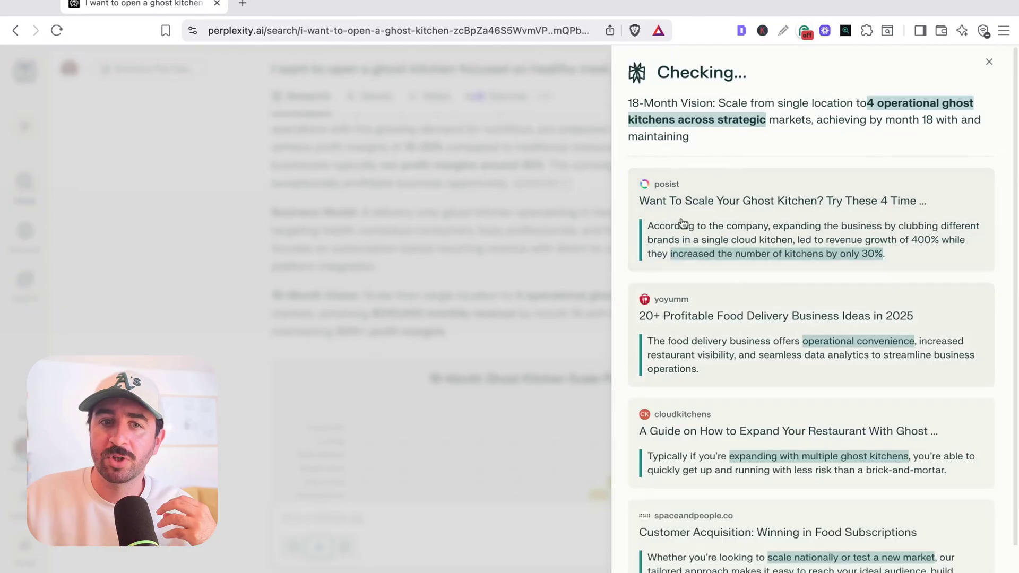
{"action": "scroll", "coordinate": [819, 319], "scroll_direction": "down", "scroll_amount": 7}
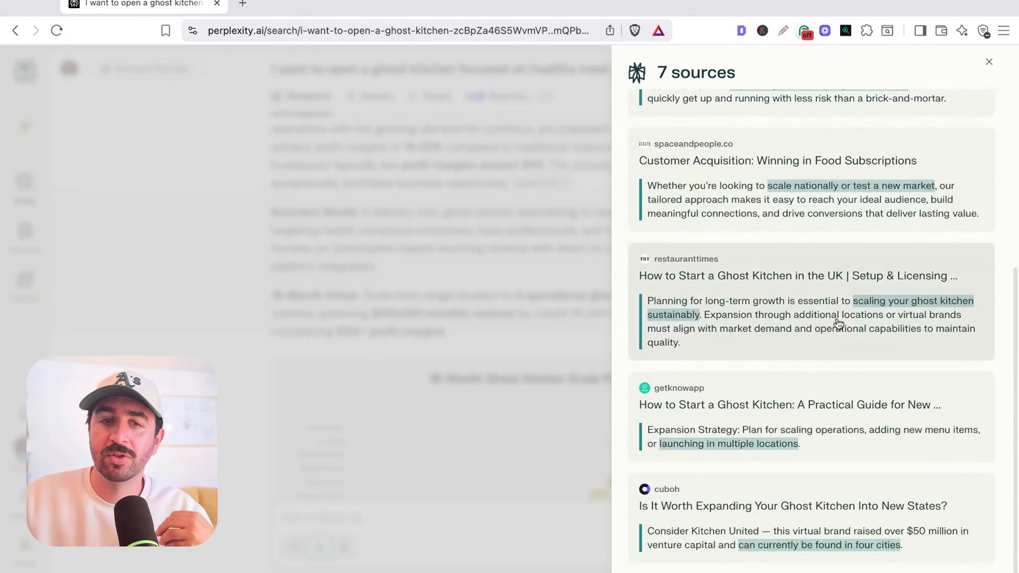
{"action": "left_click", "coordinate": [989, 62]}
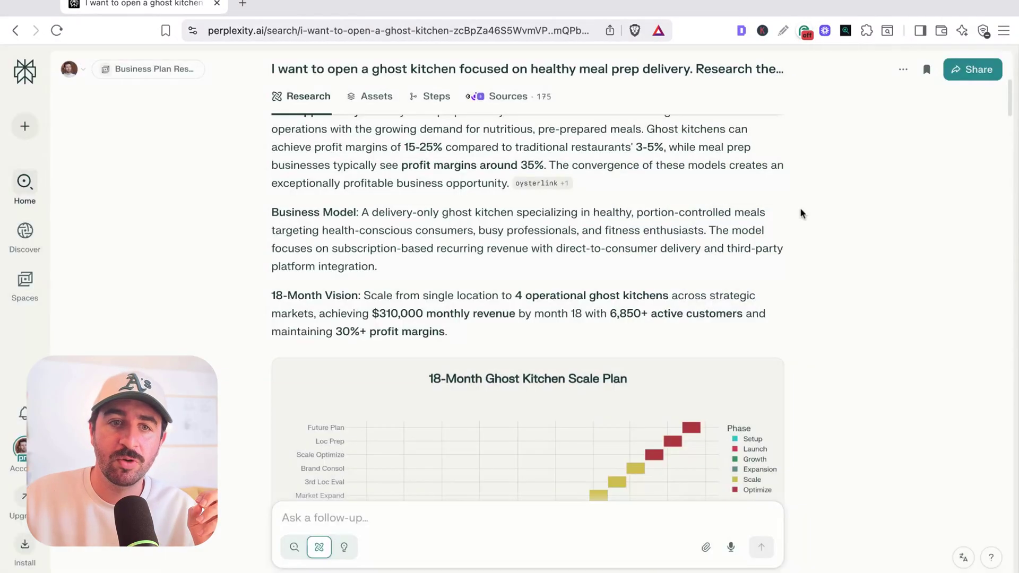
{"action": "left_click_drag", "start_coordinate": [564, 295], "coordinate": [667, 296]}
{"action": "left_click", "coordinate": [533, 272]}
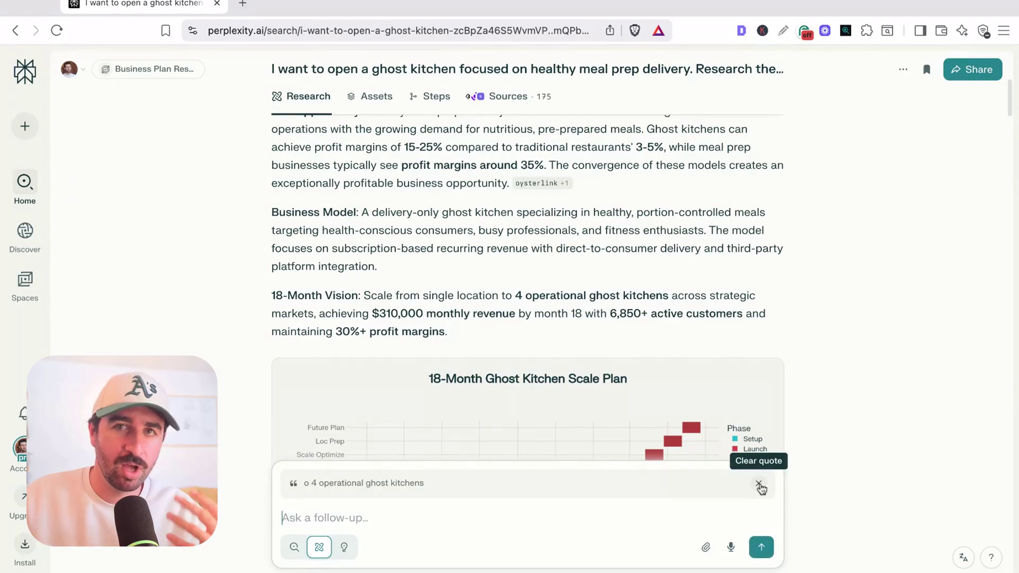
{"action": "left_click", "coordinate": [759, 485]}
{"action": "scroll", "coordinate": [838, 403], "scroll_direction": "down", "scroll_amount": 3}
{"action": "scroll", "coordinate": [867, 403], "scroll_direction": "down", "scroll_amount": 1}
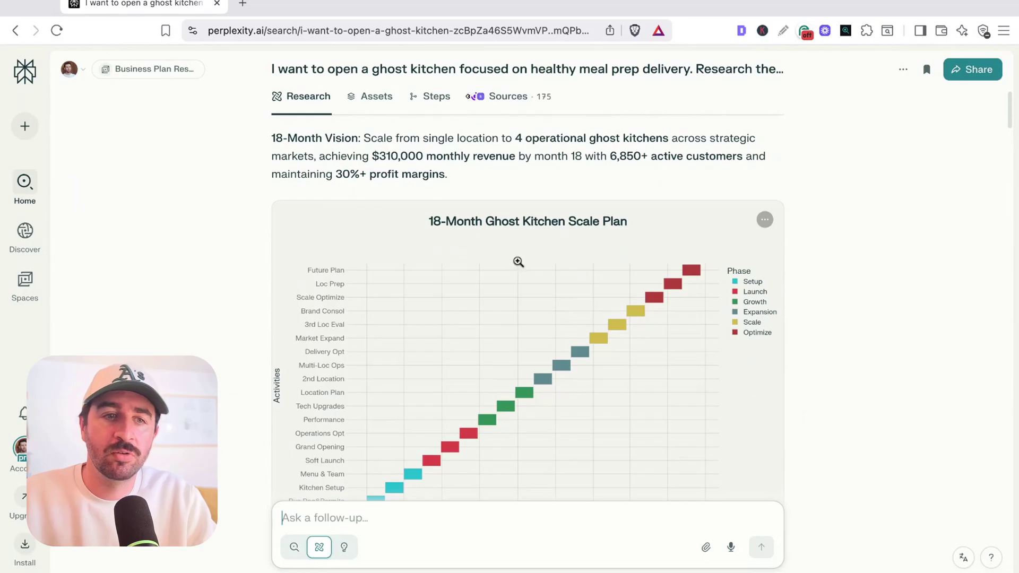
{"action": "scroll", "coordinate": [519, 263], "scroll_direction": "down", "scroll_amount": 3}
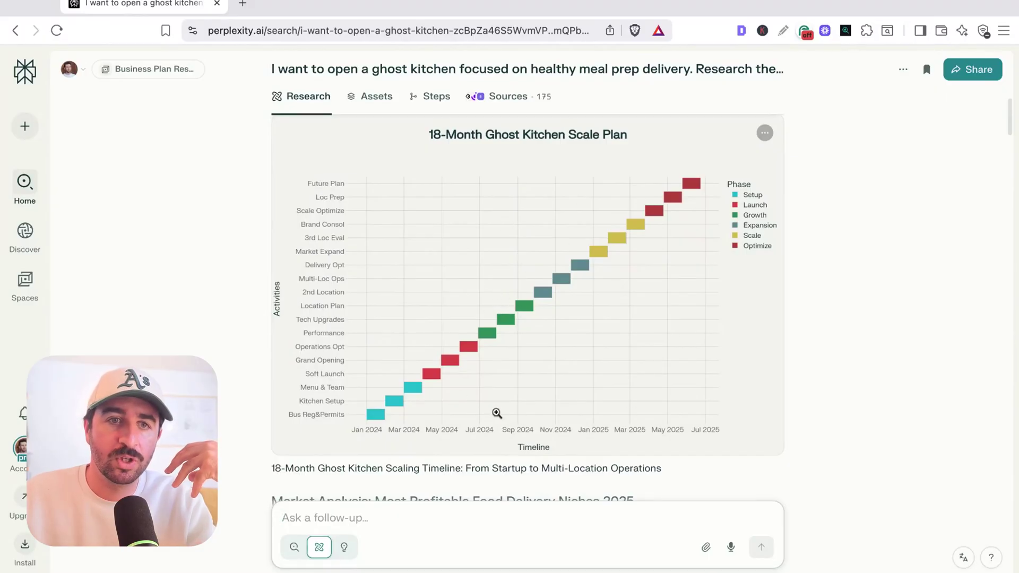
{"action": "scroll", "coordinate": [725, 230], "scroll_direction": "down", "scroll_amount": 5}
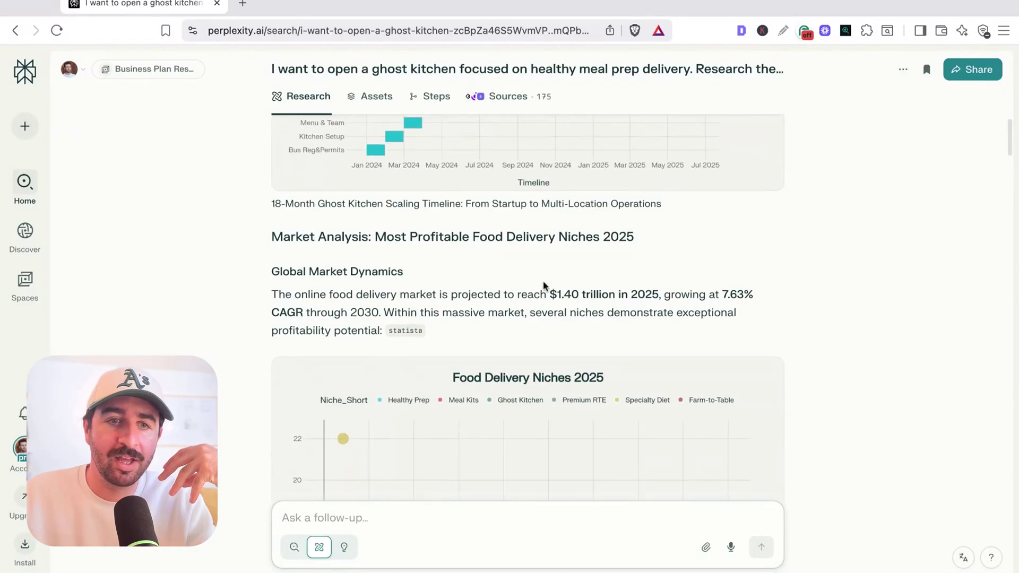
{"action": "scroll", "coordinate": [549, 287], "scroll_direction": "down", "scroll_amount": 5}
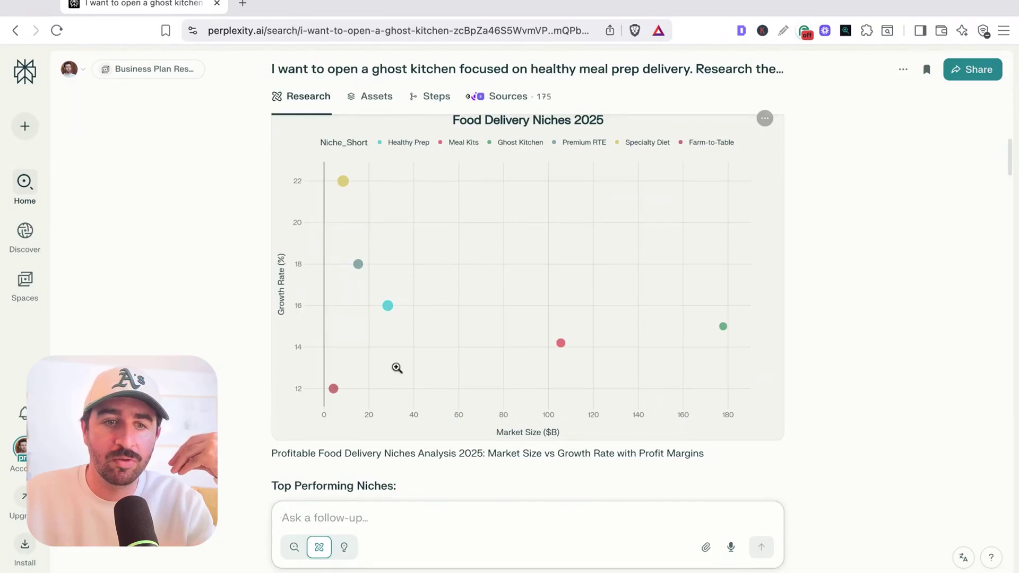
{"action": "scroll", "coordinate": [547, 330], "scroll_direction": "down", "scroll_amount": 5}
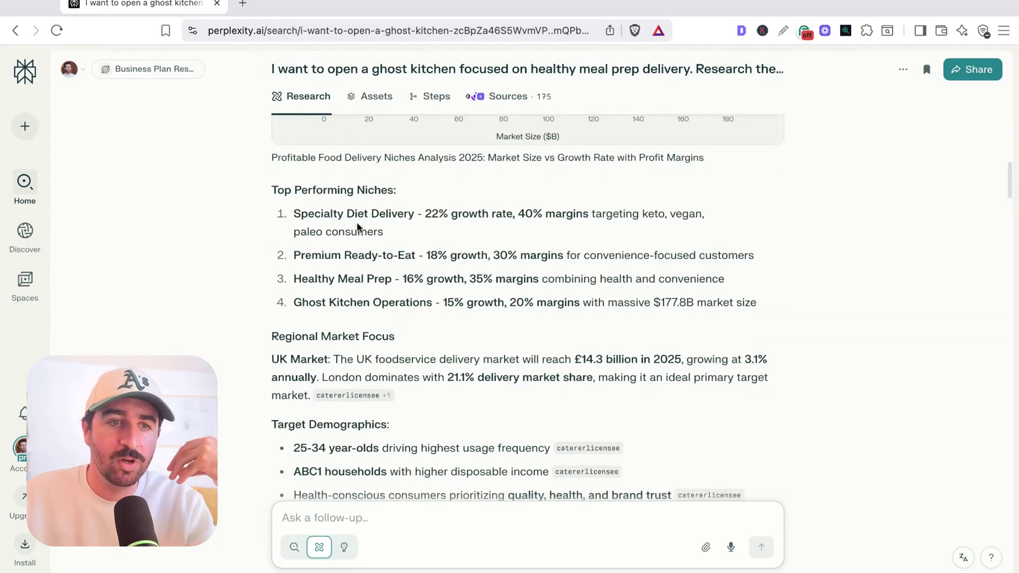
{"action": "scroll", "coordinate": [345, 226], "scroll_direction": "down", "scroll_amount": 2}
{"action": "scroll", "coordinate": [371, 207], "scroll_direction": "up", "scroll_amount": 1}
{"action": "scroll", "coordinate": [354, 240], "scroll_direction": "down", "scroll_amount": 3}
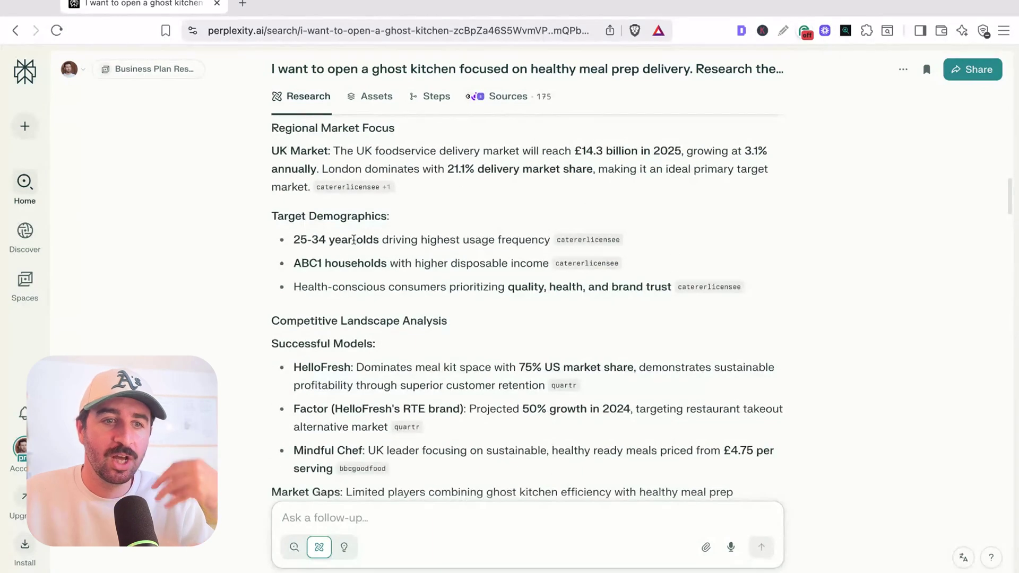
{"action": "scroll", "coordinate": [354, 240], "scroll_direction": "down", "scroll_amount": 15}
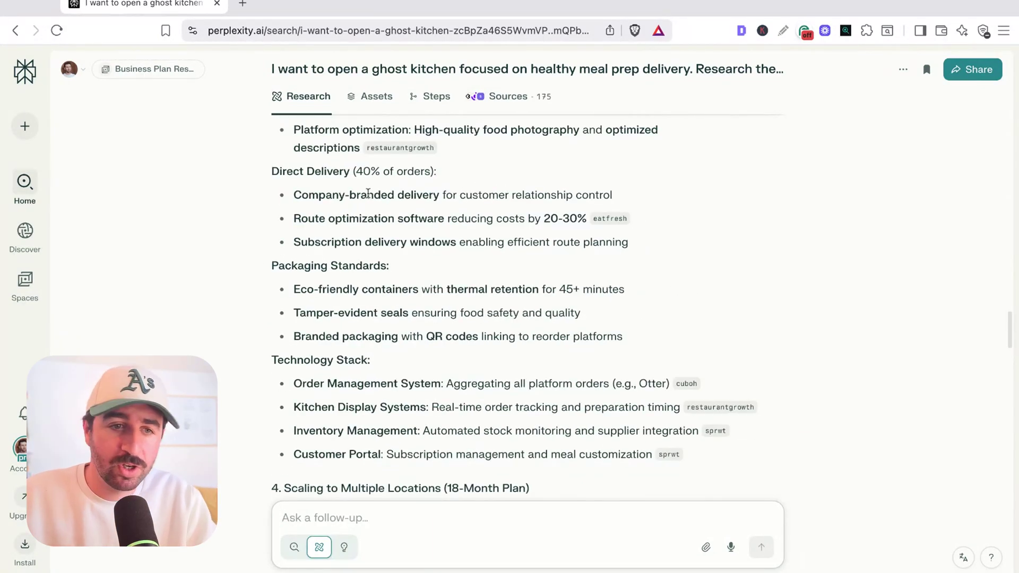
{"action": "scroll", "coordinate": [319, 181], "scroll_direction": "down", "scroll_amount": 5}
{"action": "scroll", "coordinate": [372, 213], "scroll_direction": "down", "scroll_amount": 10}
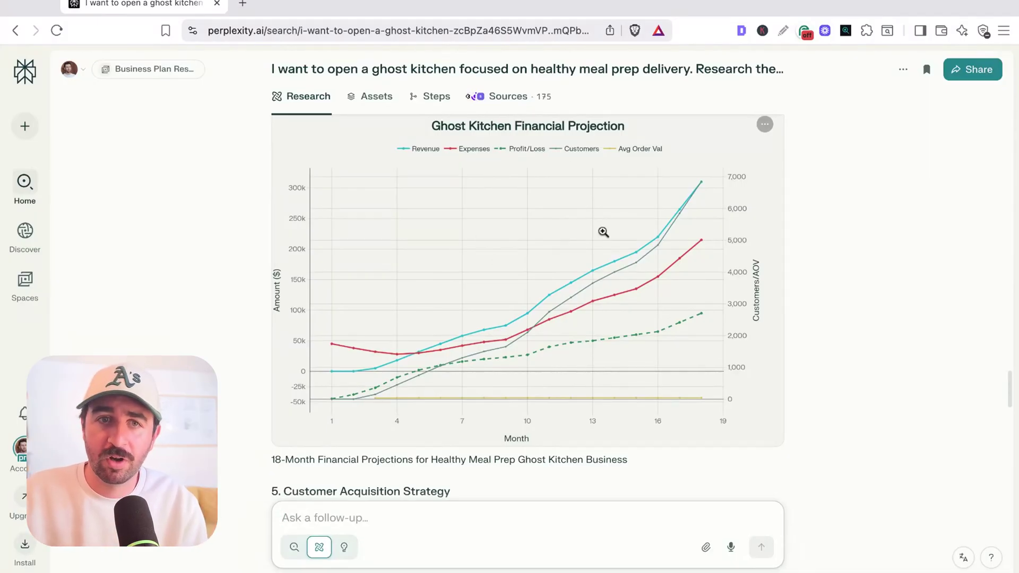
{"action": "scroll", "coordinate": [626, 307], "scroll_direction": "down", "scroll_amount": 6}
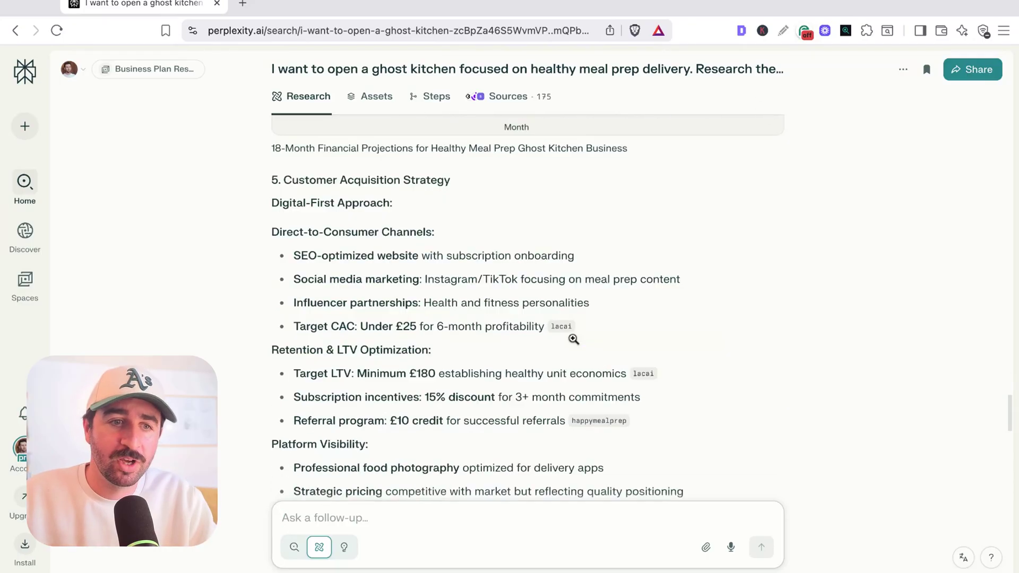
{"action": "scroll", "coordinate": [568, 301], "scroll_direction": "up", "scroll_amount": 20}
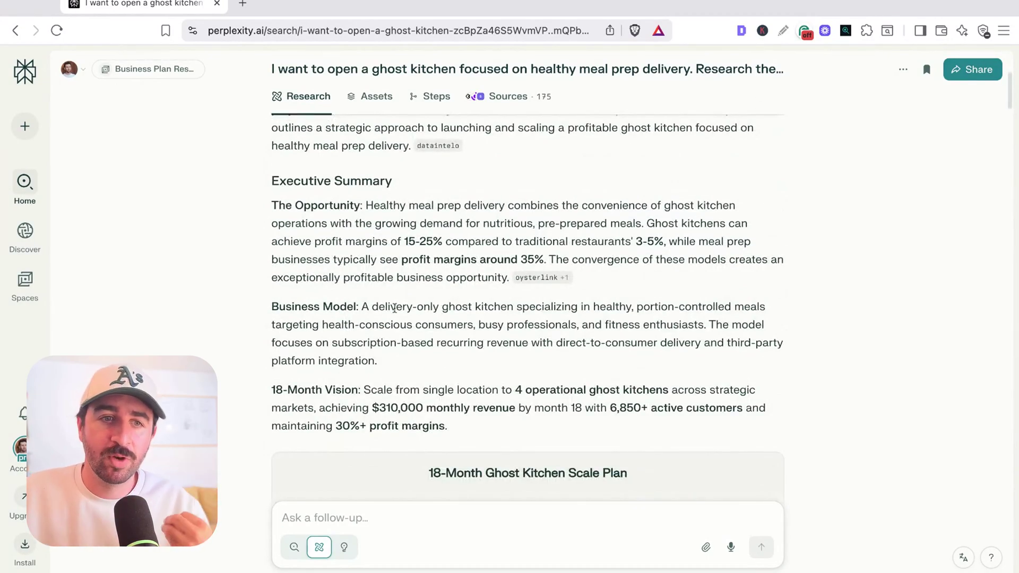
{"action": "mouse_move", "coordinate": [522, 308]}
{"action": "left_mouse_down"}
{"action": "mouse_move", "coordinate": [758, 308]}
{"action": "mouse_move", "coordinate": [589, 325]}
{"action": "mouse_move", "coordinate": [318, 325]}
{"action": "mouse_move", "coordinate": [698, 324]}
{"action": "left_mouse_up"}
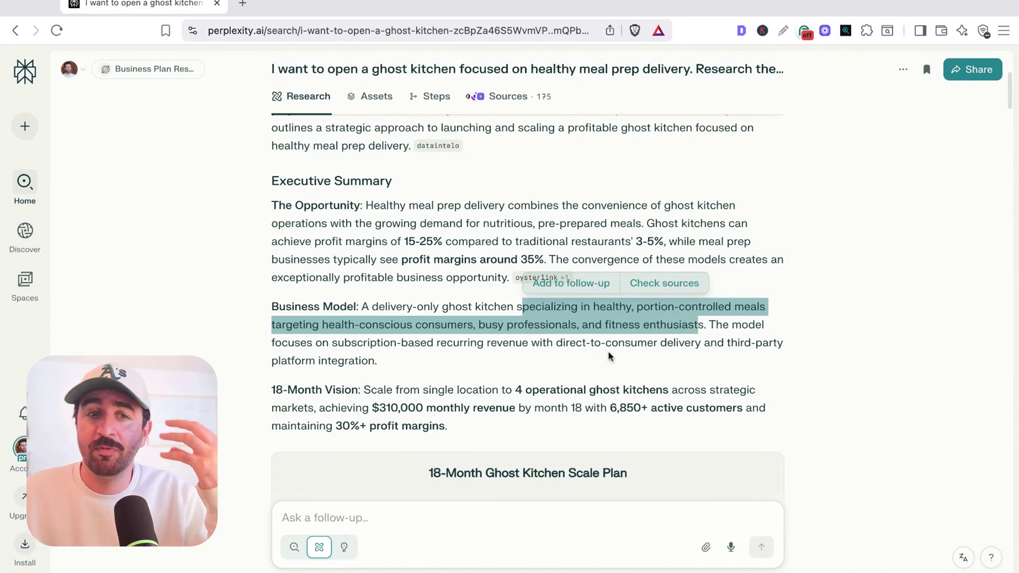
{"action": "scroll", "coordinate": [610, 357], "scroll_direction": "down", "scroll_amount": 3}
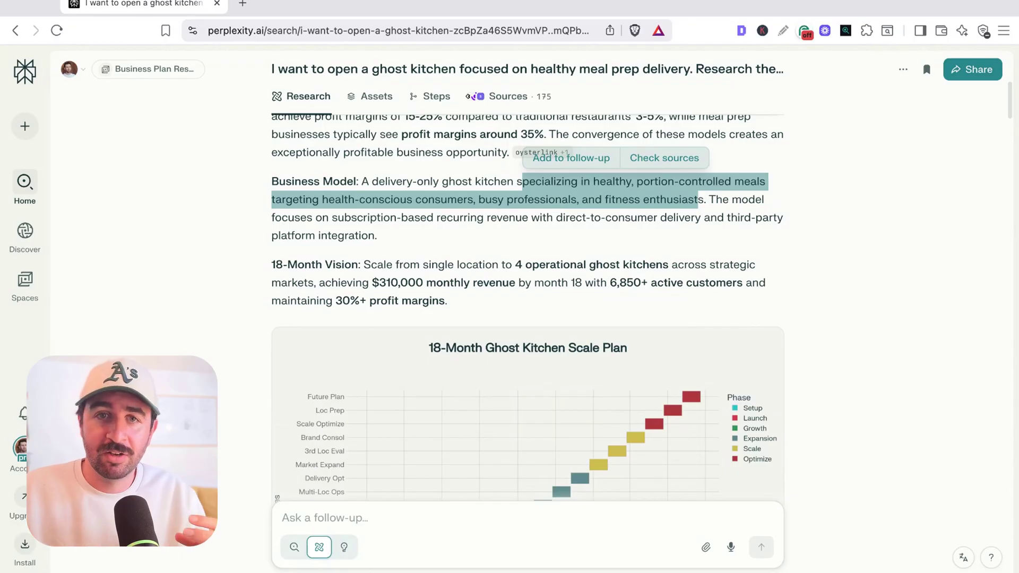
{"action": "scroll", "coordinate": [666, 297], "scroll_direction": "down", "scroll_amount": 20}
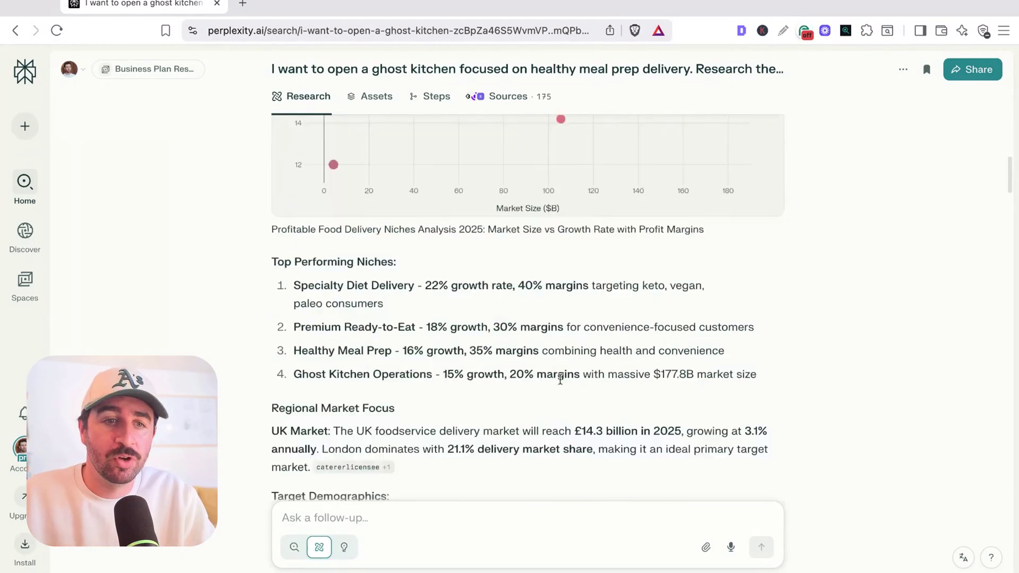
{"action": "scroll", "coordinate": [506, 341], "scroll_direction": "down", "scroll_amount": 8}
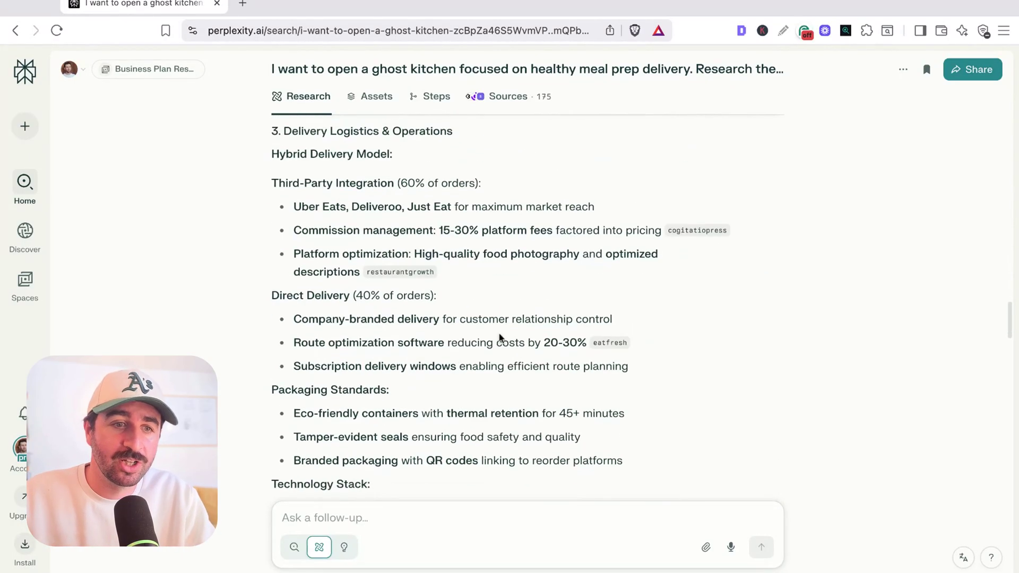
{"action": "scroll", "coordinate": [304, 303], "scroll_direction": "up", "scroll_amount": 20}
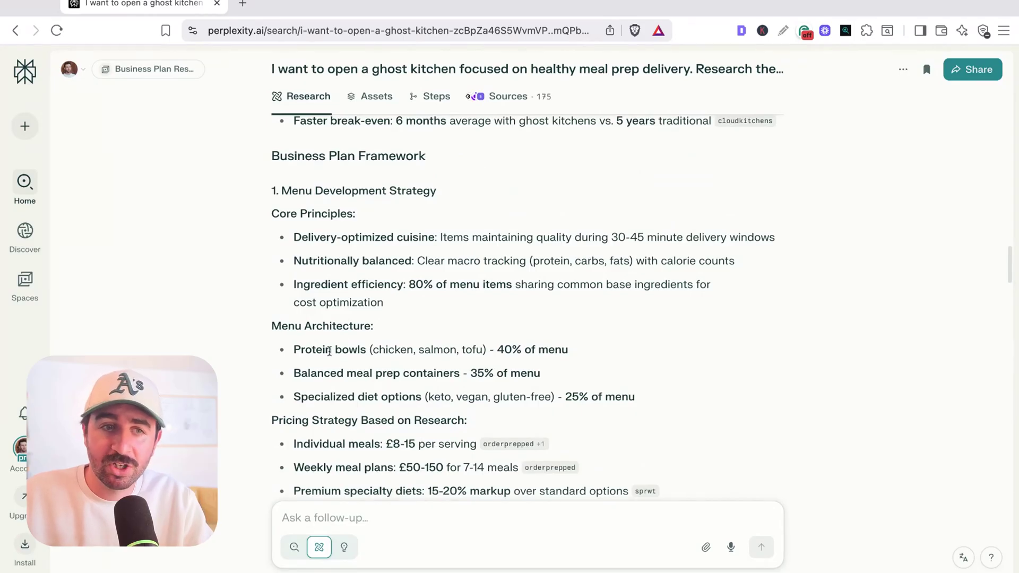
{"action": "left_click_drag", "start_coordinate": [331, 351], "coordinate": [521, 351]}
{"action": "left_click", "coordinate": [350, 362]}
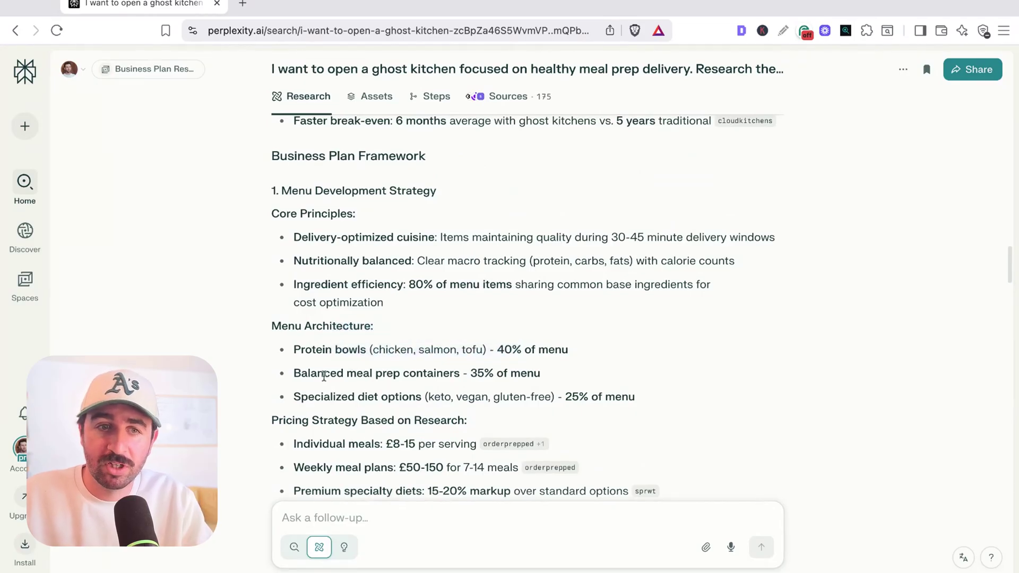
{"action": "left_click_drag", "start_coordinate": [323, 377], "coordinate": [539, 373]}
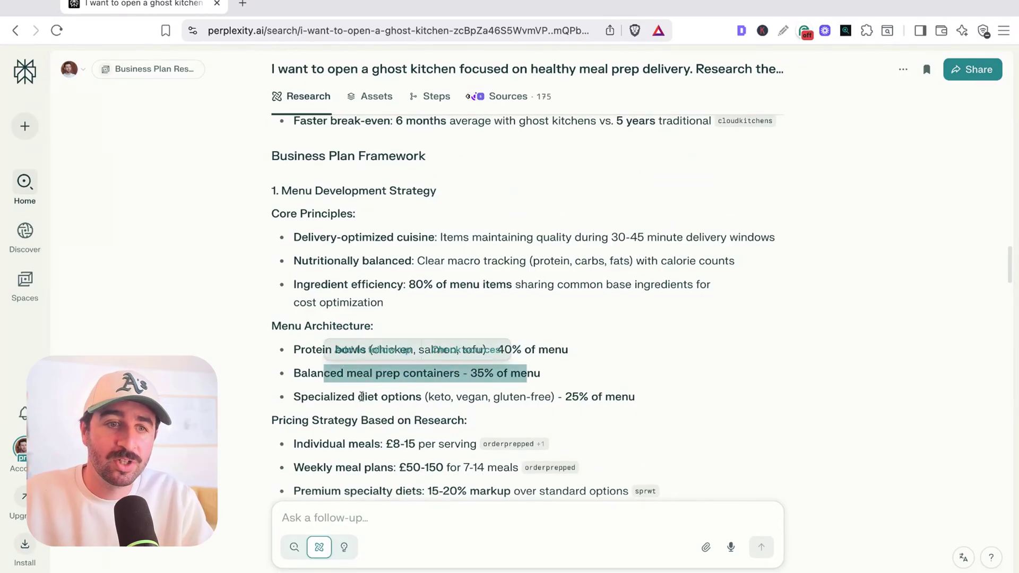
{"action": "left_click_drag", "start_coordinate": [356, 397], "coordinate": [503, 396]}
{"action": "scroll", "coordinate": [415, 336], "scroll_direction": "down", "scroll_amount": 3}
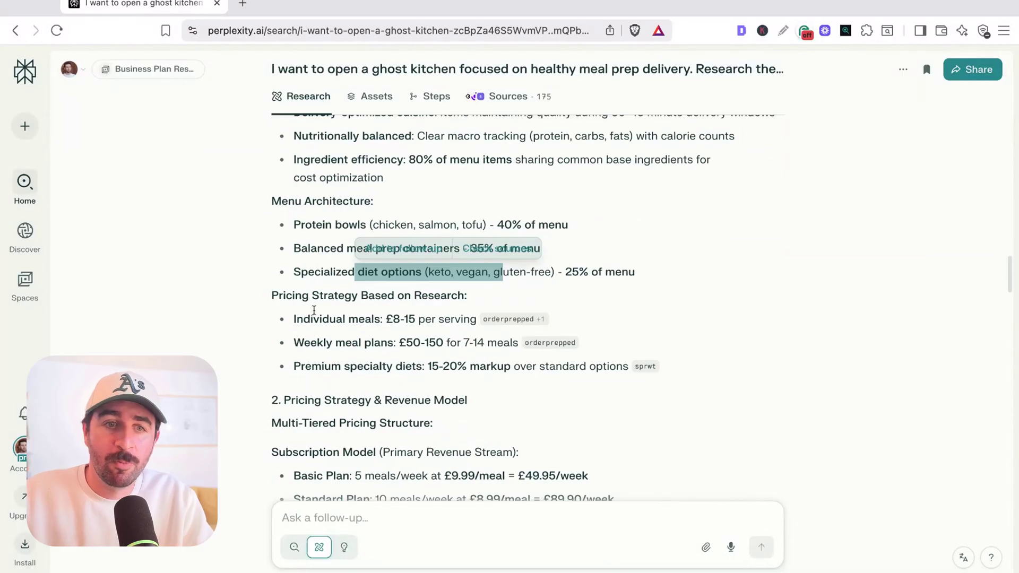
{"action": "scroll", "coordinate": [342, 361], "scroll_direction": "down", "scroll_amount": 5}
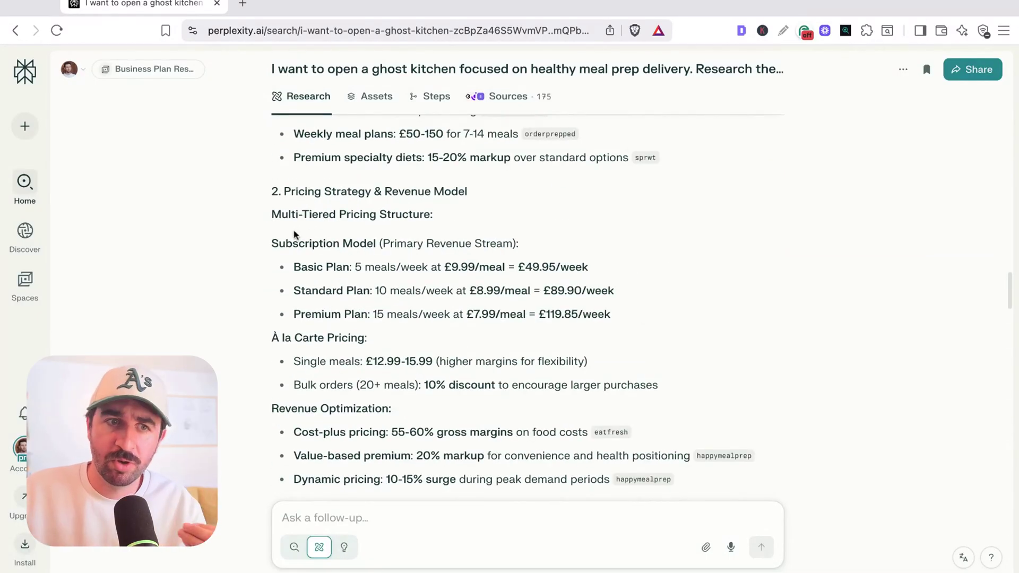
{"action": "left_click_drag", "start_coordinate": [272, 243], "coordinate": [564, 291]}
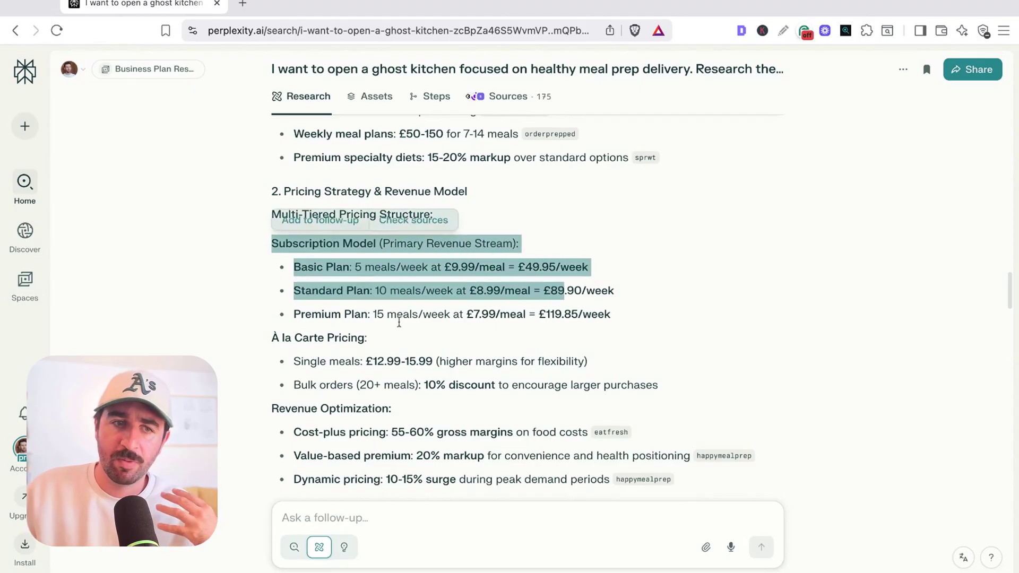
{"action": "scroll", "coordinate": [348, 352], "scroll_direction": "down", "scroll_amount": 10}
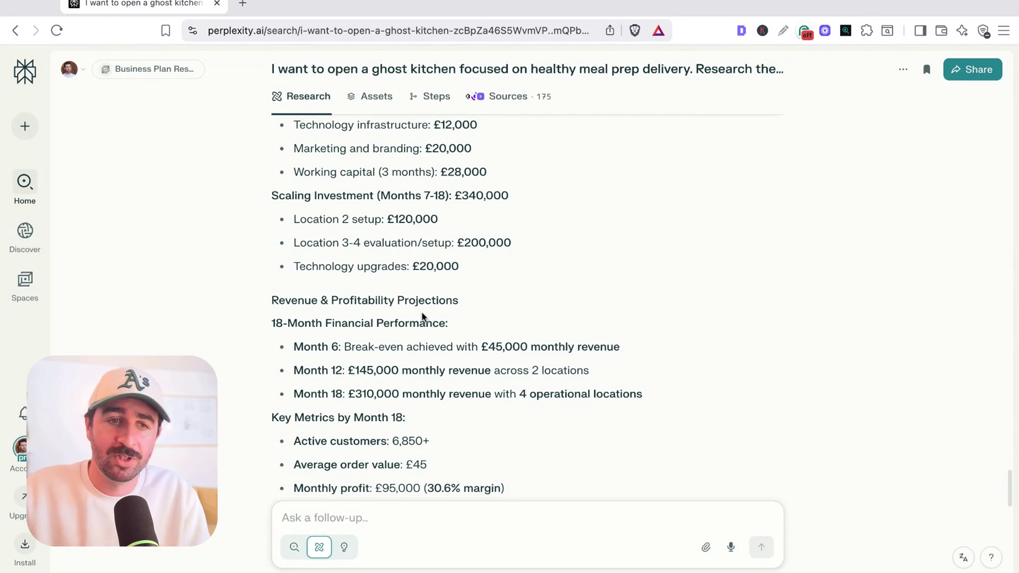
{"action": "scroll", "coordinate": [413, 299], "scroll_direction": "down", "scroll_amount": 9}
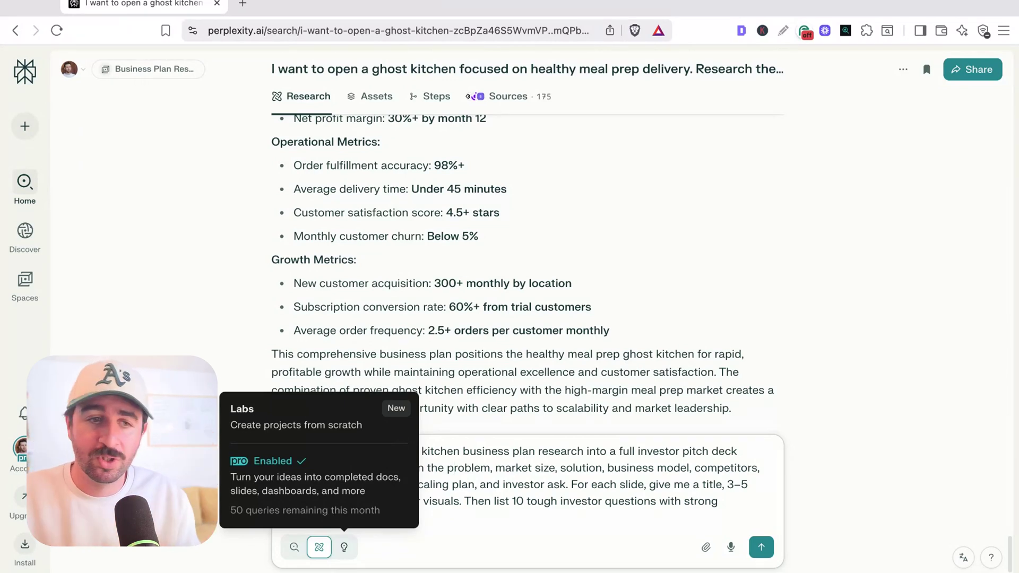
Run the follow-up request in Labs mode to build the NutriFlow investor dashboard
{"action": "left_click", "coordinate": [344, 548]}
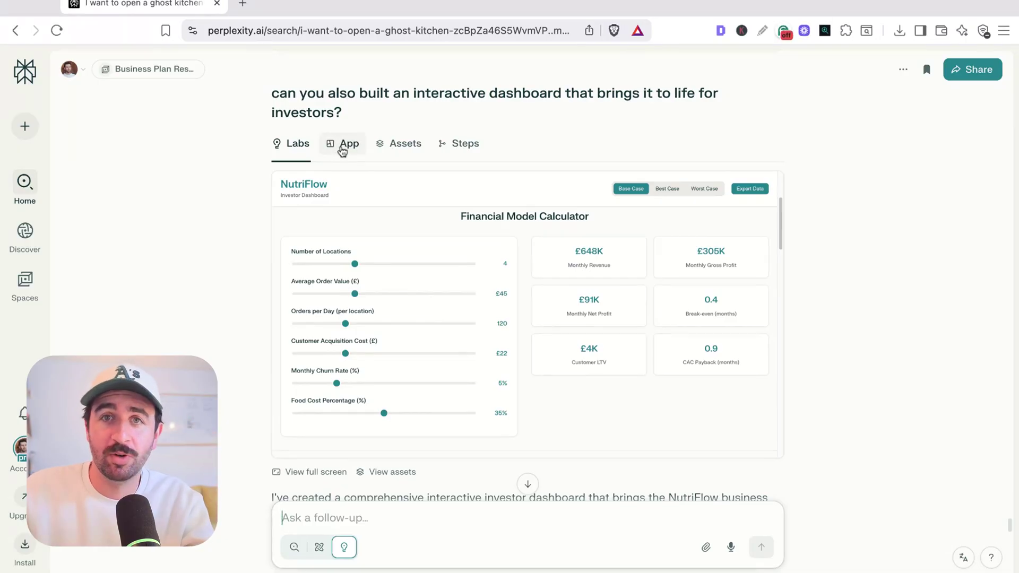
Open the NutriFlow dashboard in App view, showing the £310K revenue target, 30% margin and 3.0x ROI
{"action": "left_click", "coordinate": [342, 149]}
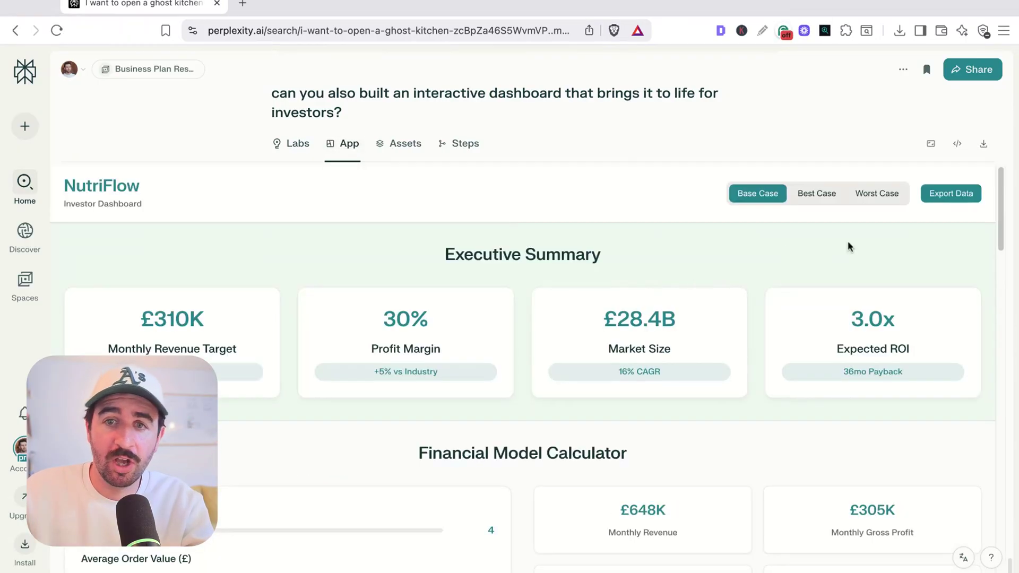
{"action": "scroll", "coordinate": [1000, 237], "scroll_direction": "down", "scroll_amount": 1}
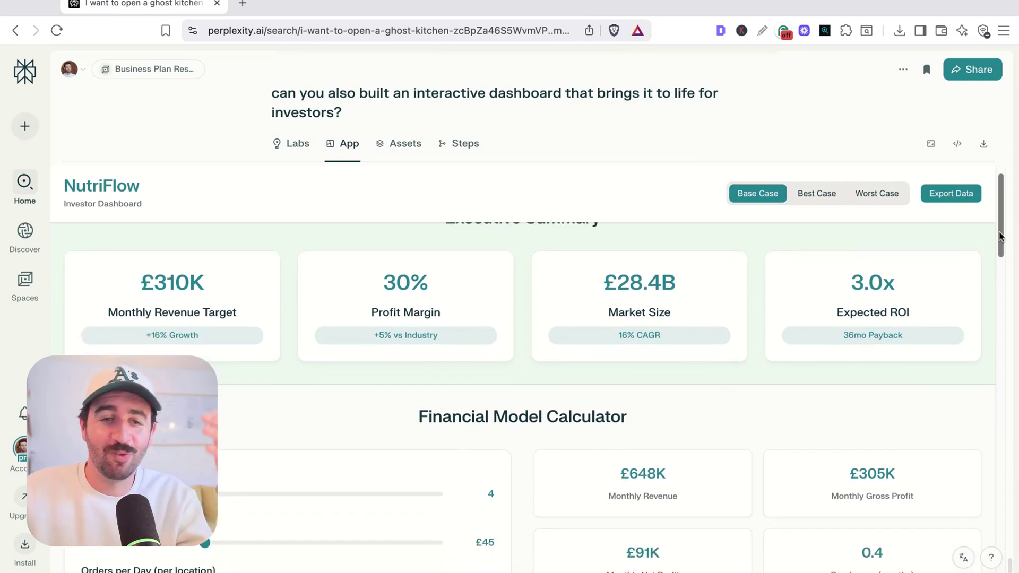
{"action": "scroll", "coordinate": [1000, 236], "scroll_direction": "up", "scroll_amount": 1}
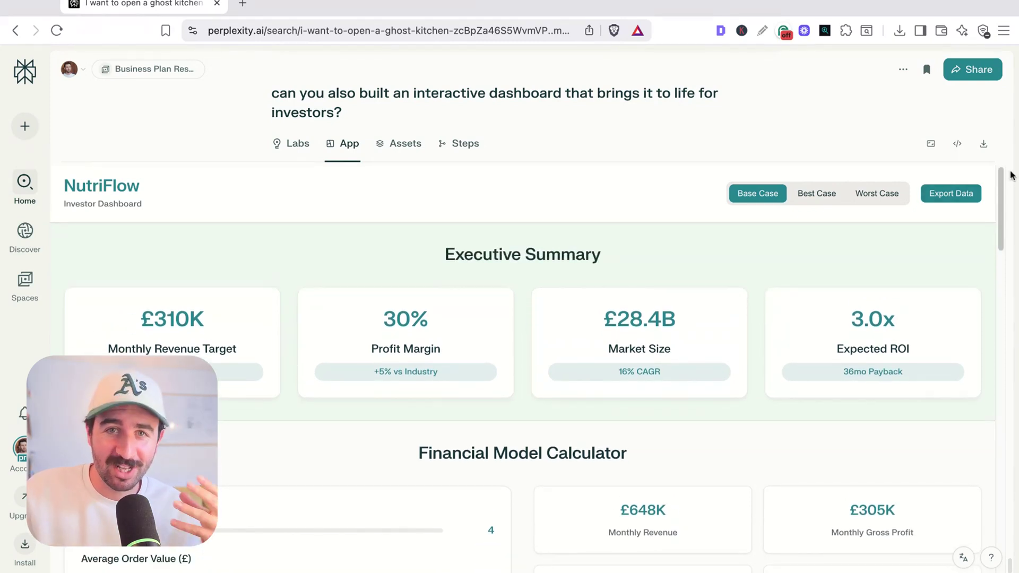
Open the dashboard in its own tab and set Number of Locations to 10
{"action": "left_click", "coordinate": [930, 144]}
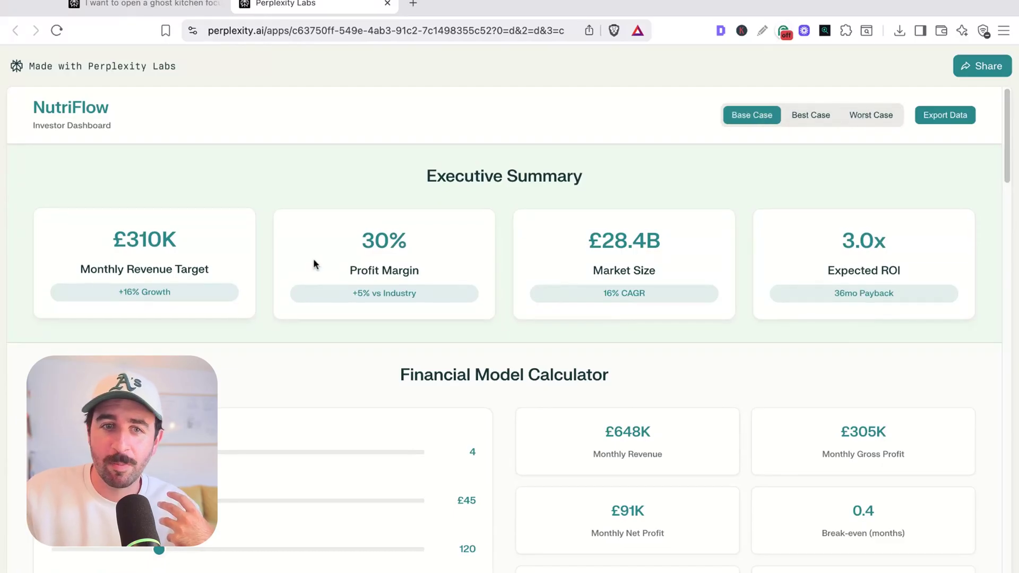
{"action": "scroll", "coordinate": [989, 155], "scroll_direction": "down", "scroll_amount": 1}
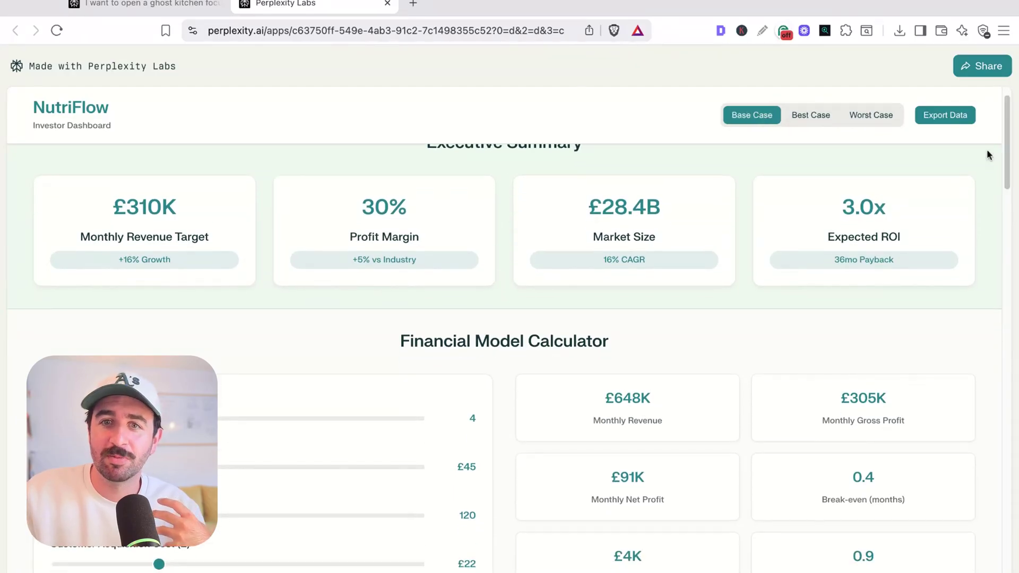
{"action": "scroll", "coordinate": [936, 212], "scroll_direction": "down", "scroll_amount": 3}
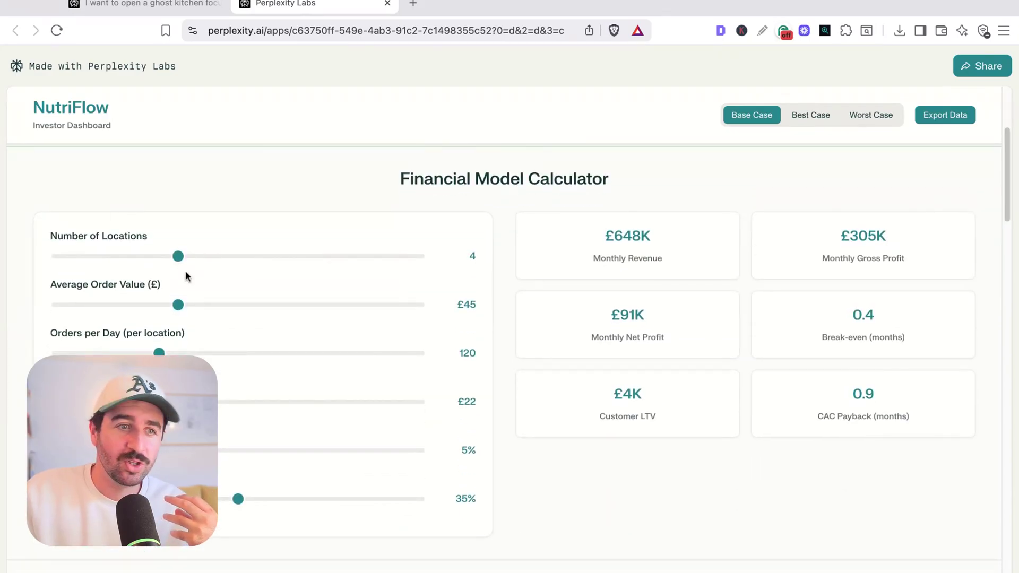
{"action": "left_click", "coordinate": [179, 257]}
{"action": "key", "text": "Right"}
{"action": "key", "text": "Right"}
{"action": "key", "text": "Right"}
{"action": "key", "text": "Right"}
{"action": "key", "text": "Right"}
{"action": "key", "text": "Right"}
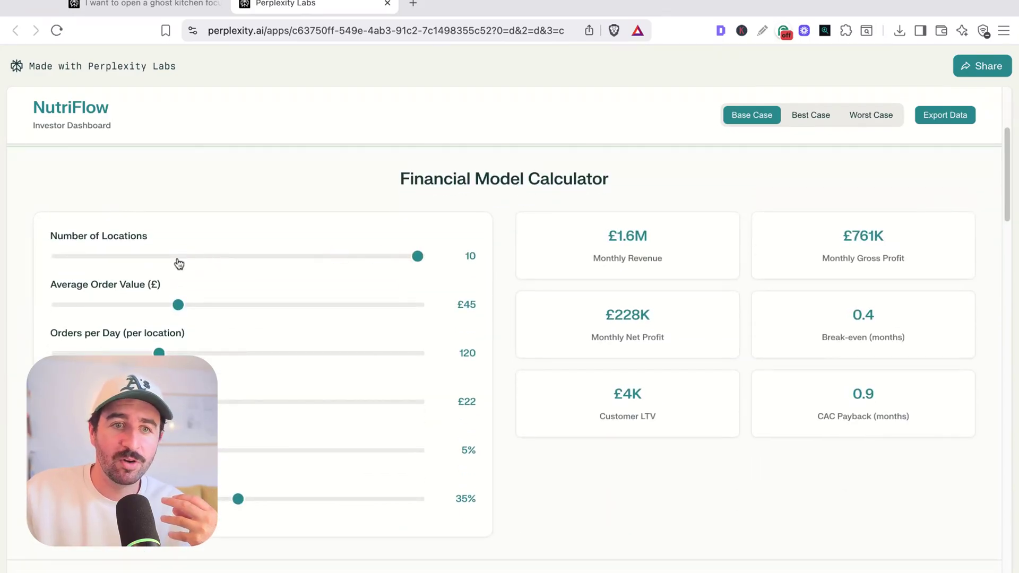
{"action": "key", "text": "Left"}
{"action": "key", "text": "Left"}
{"action": "key", "text": "Left"}
{"action": "key", "text": "Left"}
{"action": "key", "text": "Left"}
{"action": "key", "text": "Left"}
{"action": "key", "text": "Left"}
{"action": "key", "text": "Left"}
{"action": "key", "text": "Left"}
{"action": "key", "text": "Right"}
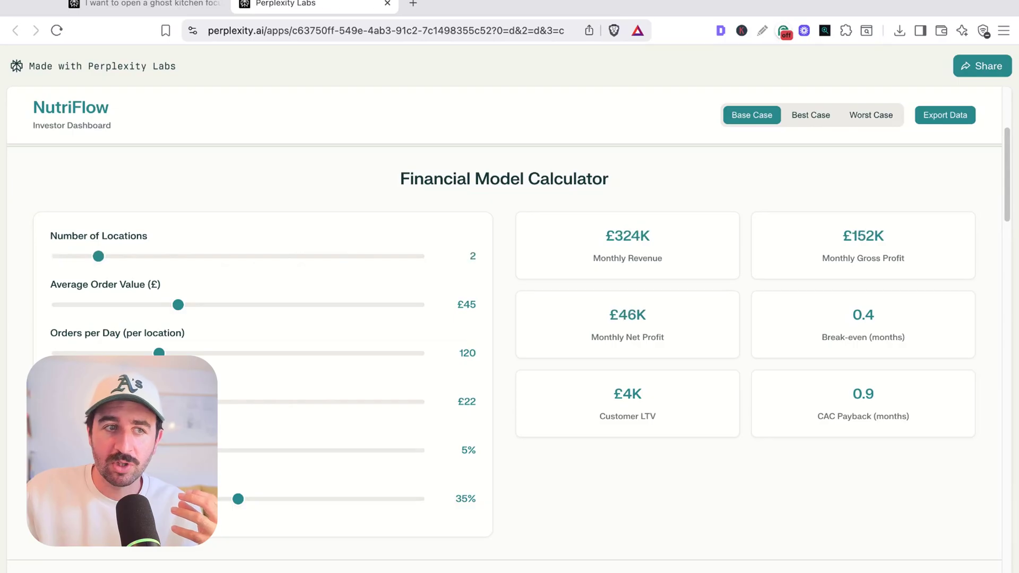
{"action": "key", "text": "Right"}
{"action": "key", "text": "Right"}
{"action": "key", "text": "Right"}
{"action": "key", "text": "Right"}
{"action": "key", "text": "Right"}
{"action": "key", "text": "Right"}
{"action": "key", "text": "Right"}
{"action": "key", "text": "Right"}
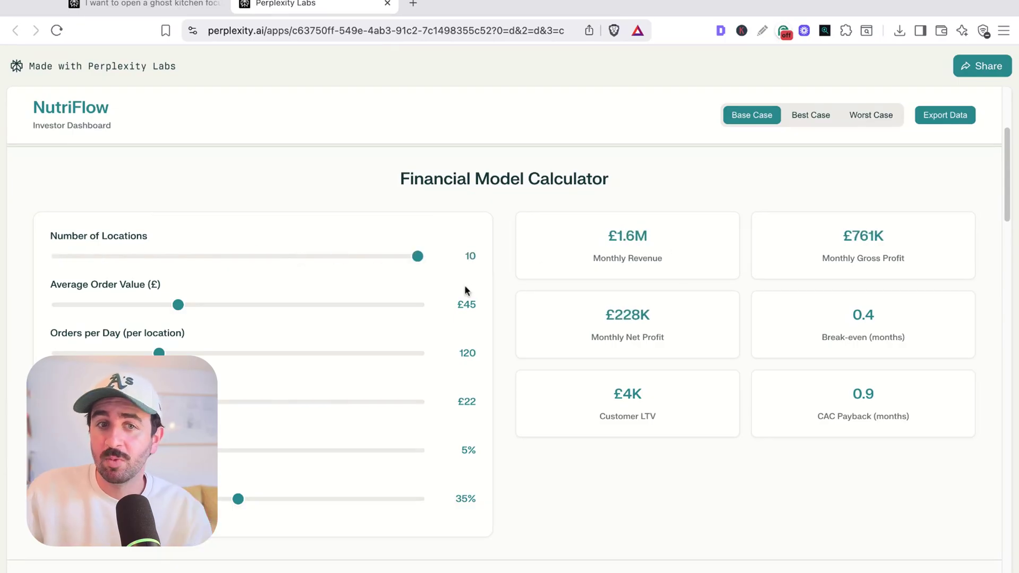
Set order value £50, 110 orders per day, cost input £40, churn 5.5%, food cost 33%
{"action": "key", "text": "Right"}
{"action": "key", "text": "Left"}
{"action": "key", "text": "Left"}
{"action": "key", "text": "Left"}
{"action": "key", "text": "Left"}
{"action": "key", "text": "Left"}
{"action": "key", "text": "Left"}
{"action": "key", "text": "Left"}
{"action": "key", "text": "Left"}
{"action": "key", "text": "Left"}
{"action": "key", "text": "Left"}
{"action": "key", "text": "Left"}
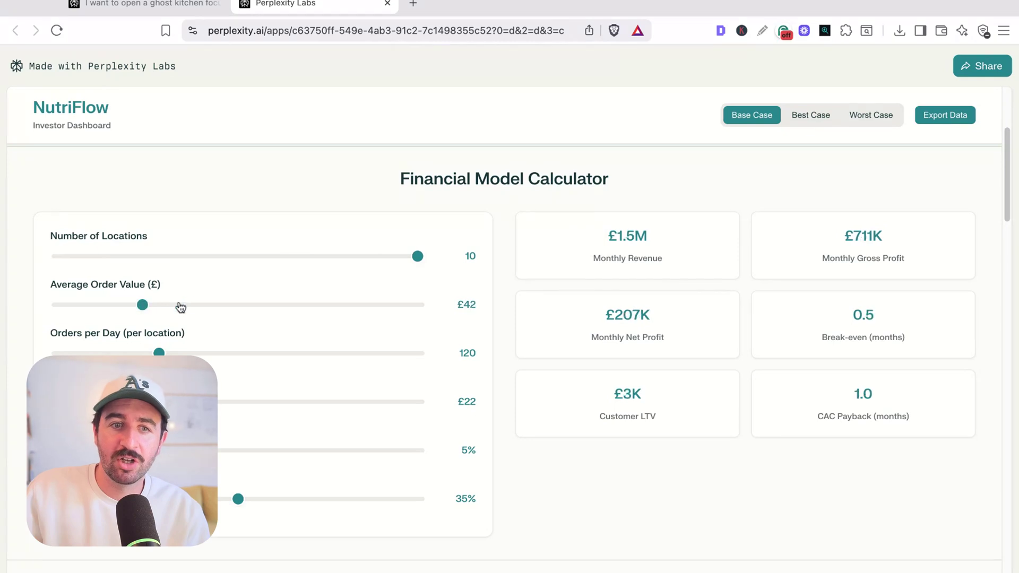
{"action": "key", "text": "Right"}
{"action": "key", "text": "Right"}
{"action": "key", "text": "Right"}
{"action": "key", "text": "Right"}
{"action": "key", "text": "Right"}
{"action": "key", "text": "Right"}
{"action": "key", "text": "Right"}
{"action": "key", "text": "Right"}
{"action": "key", "text": "Right"}
{"action": "key", "text": "Right"}
{"action": "key", "text": "Right"}
{"action": "left_click_drag", "start_coordinate": [180, 306], "coordinate": [238, 305]}
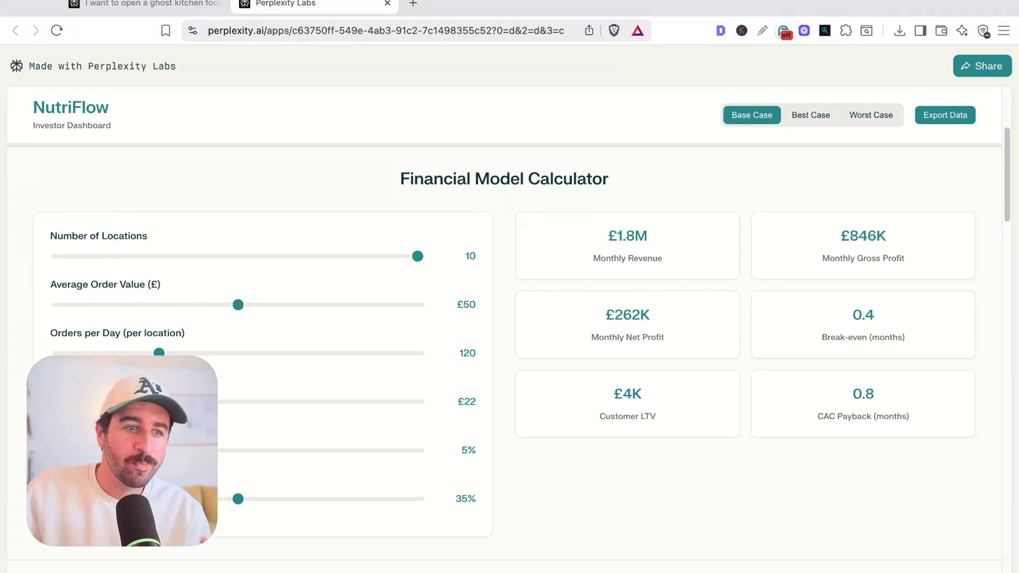
{"action": "mouse_move", "coordinate": [158, 354]}
{"action": "left_mouse_down"}
{"action": "mouse_move", "coordinate": [375, 354]}
{"action": "mouse_move", "coordinate": [144, 354]}
{"action": "left_mouse_up"}
{"action": "left_click_drag", "start_coordinate": [162, 401], "coordinate": [417, 402]}
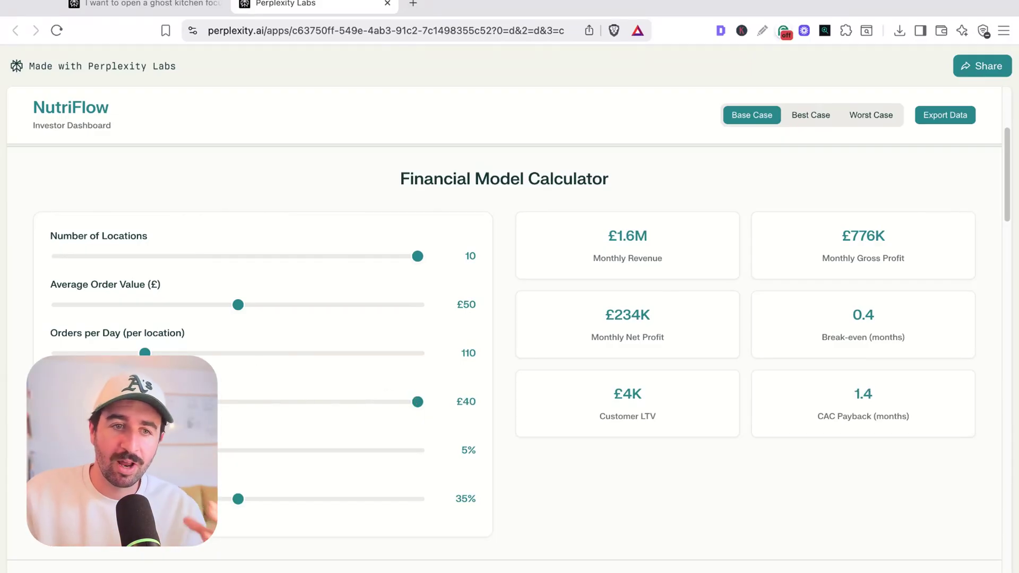
{"action": "mouse_move", "coordinate": [160, 450]}
{"action": "left_mouse_down"}
{"action": "mouse_move", "coordinate": [181, 450]}
{"action": "mouse_move", "coordinate": [164, 450]}
{"action": "left_mouse_up"}
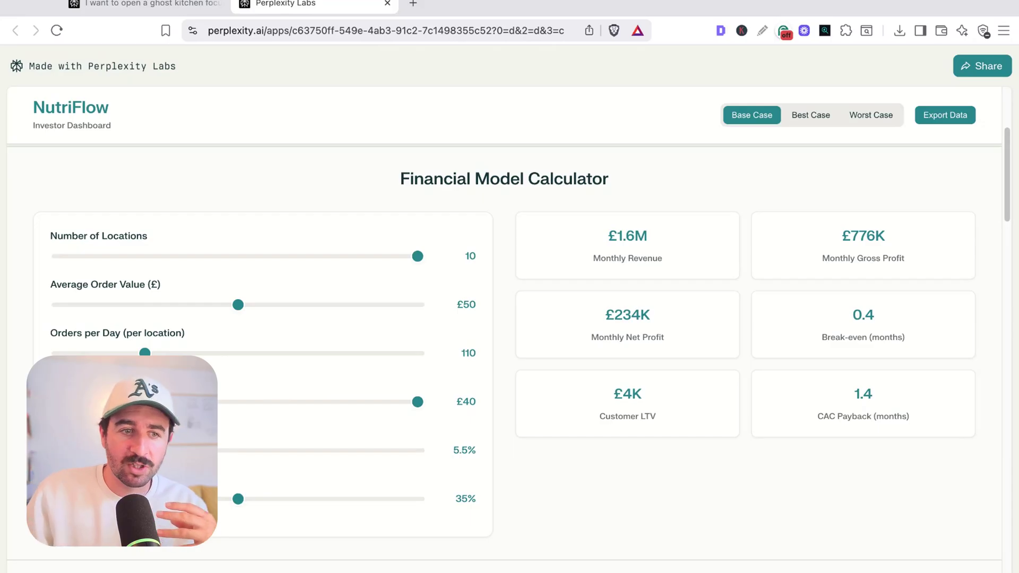
{"action": "left_click_drag", "start_coordinate": [238, 499], "coordinate": [212, 499]}
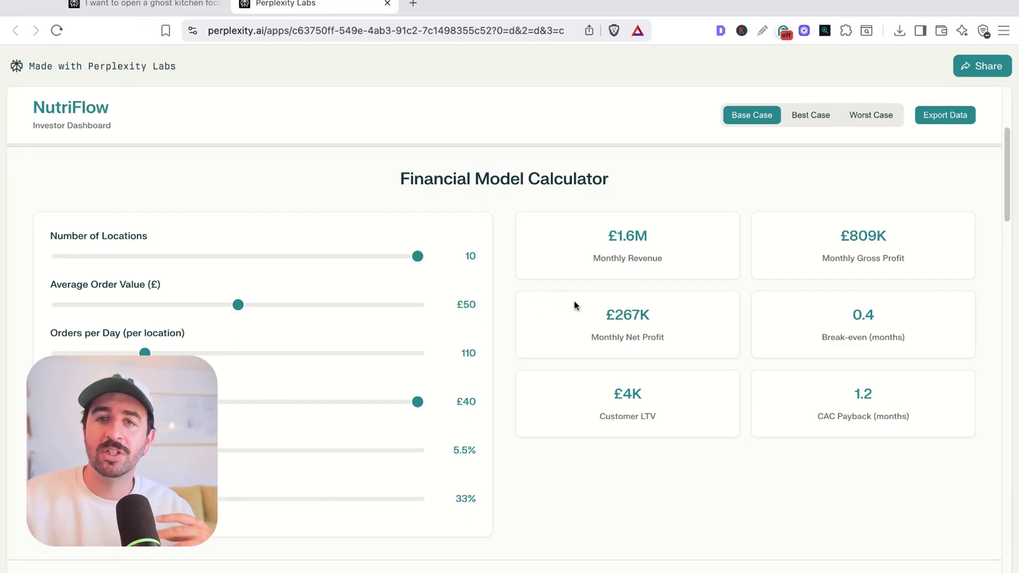
{"action": "scroll", "coordinate": [488, 326], "scroll_direction": "down", "scroll_amount": 5}
{"action": "scroll", "coordinate": [489, 326], "scroll_direction": "down", "scroll_amount": 1}
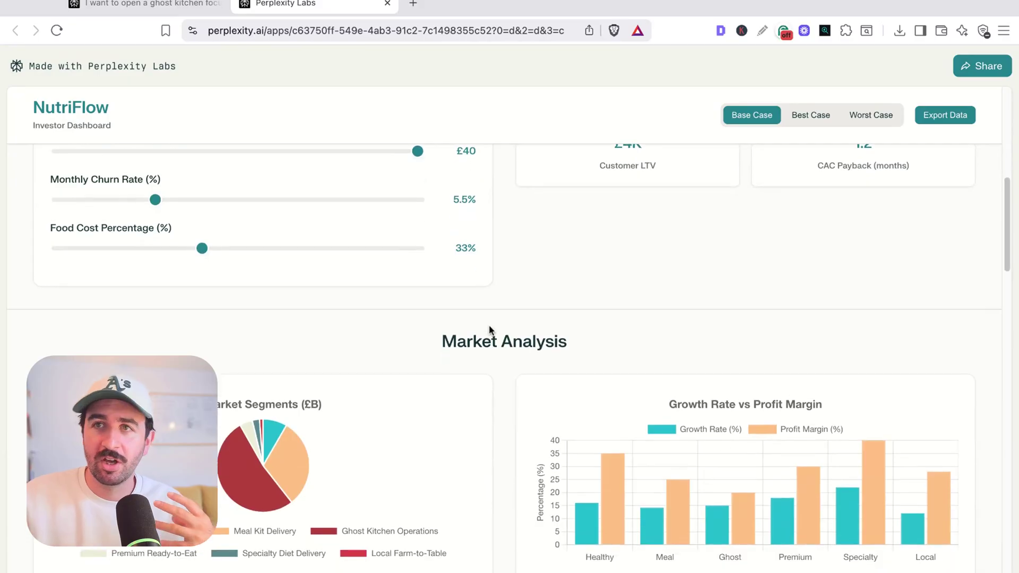
{"action": "scroll", "coordinate": [477, 359], "scroll_direction": "down", "scroll_amount": 2}
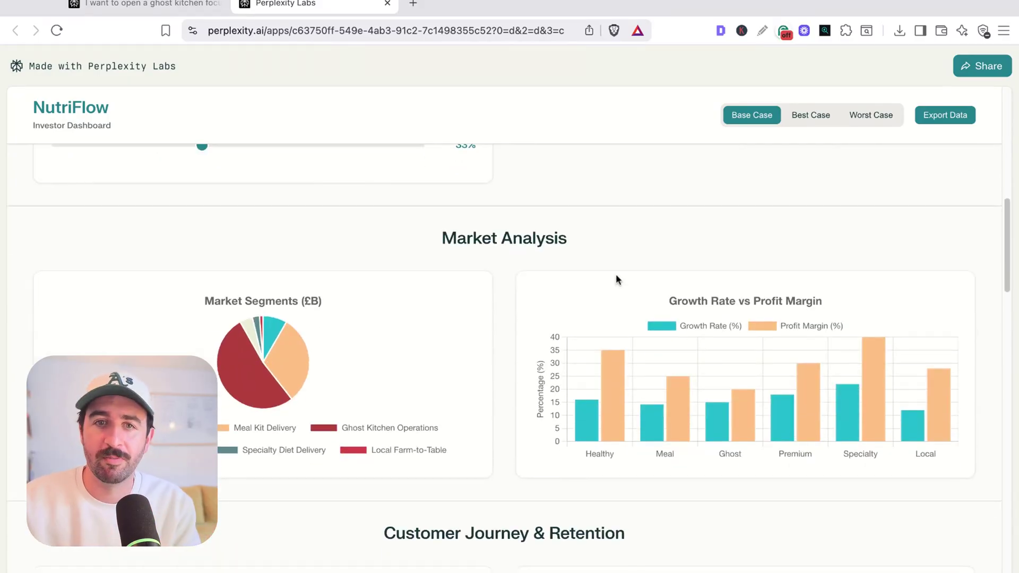
{"action": "scroll", "coordinate": [617, 279], "scroll_direction": "down", "scroll_amount": 2}
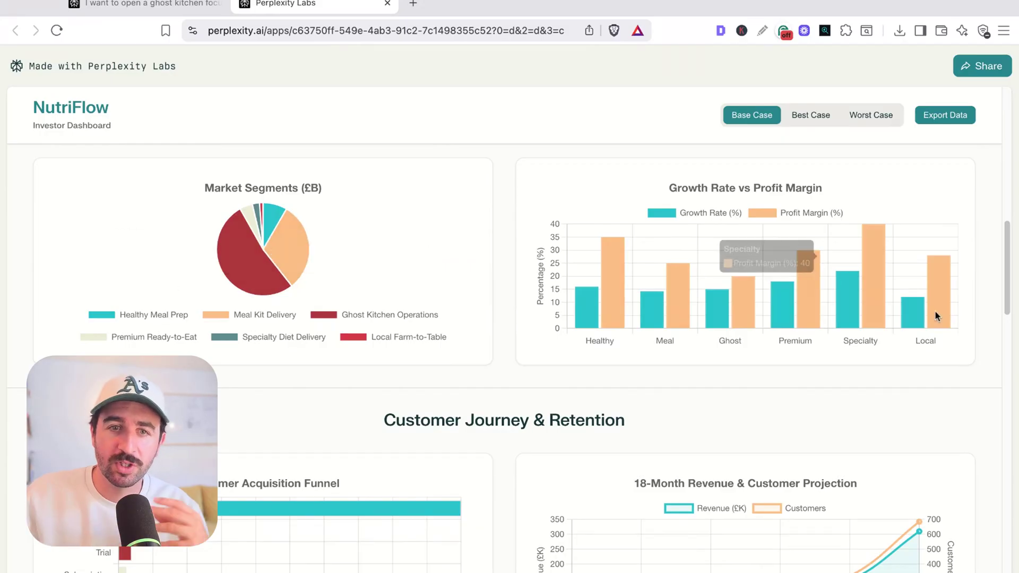
{"action": "scroll", "coordinate": [700, 298], "scroll_direction": "down", "scroll_amount": 10}
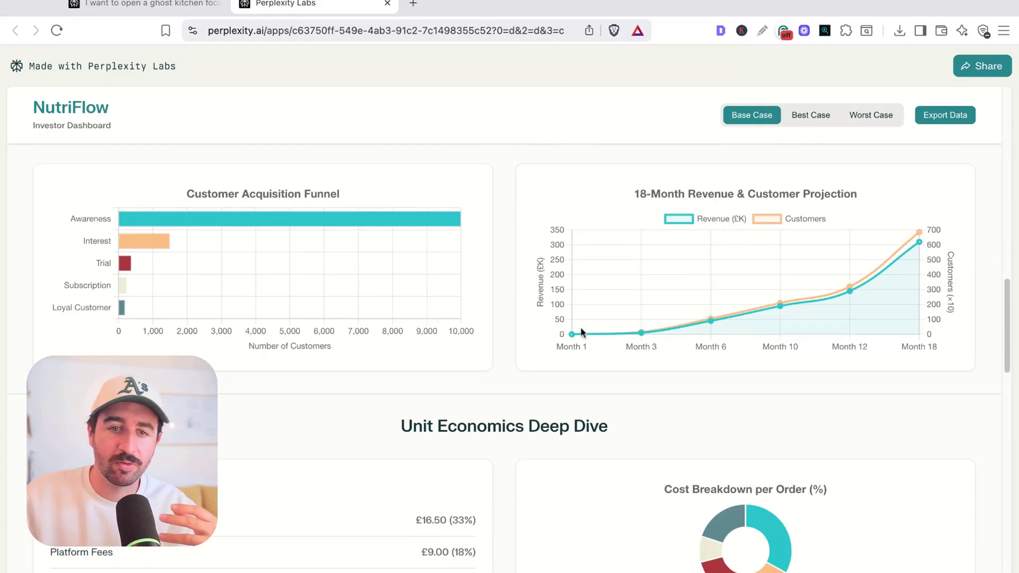
{"action": "scroll", "coordinate": [391, 319], "scroll_direction": "down", "scroll_amount": 15}
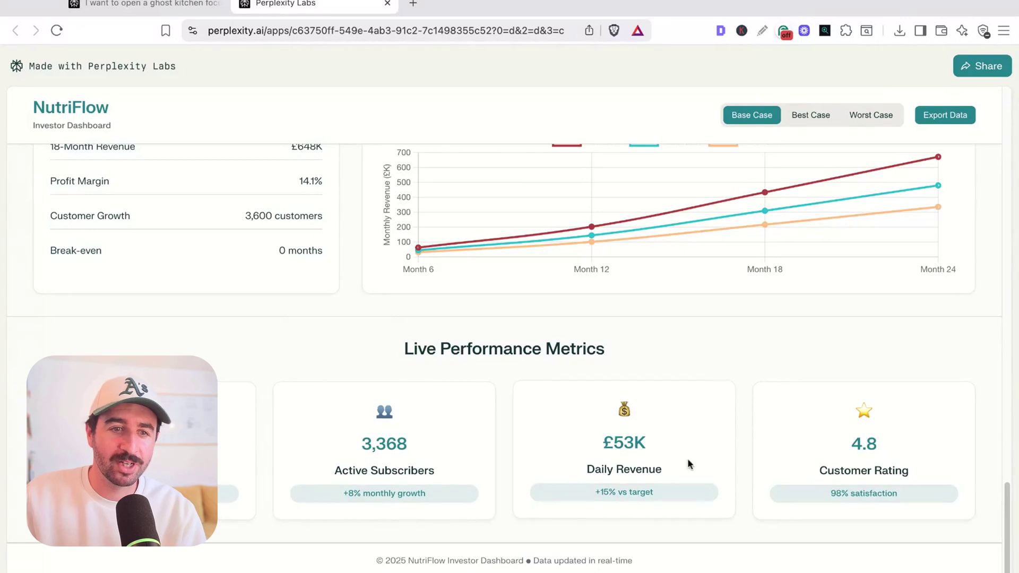
{"action": "key", "text": "Home"}
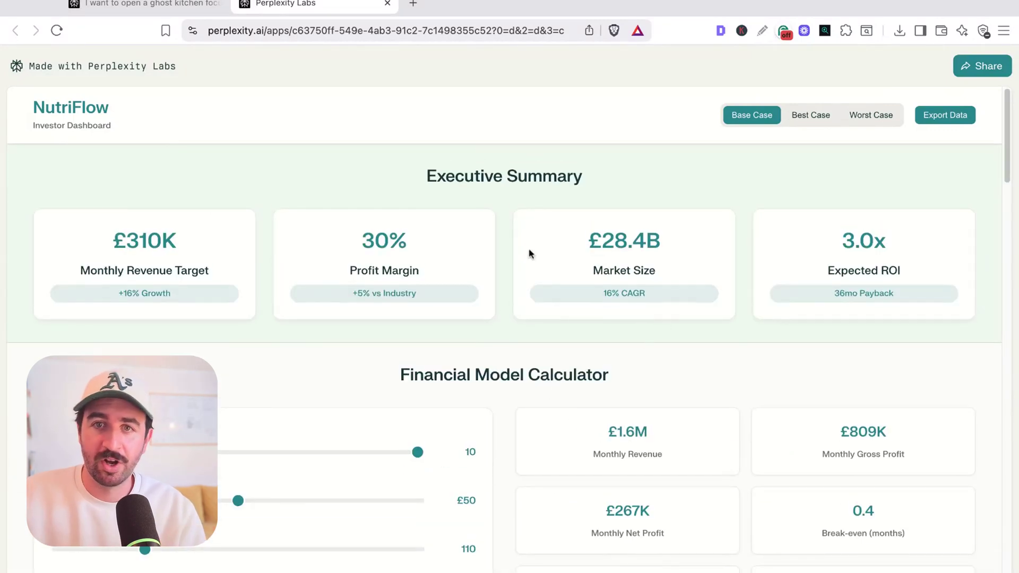
Return to the ghost-kitchen research thread and show the NutriFlow presentation in its wide App view
{"action": "left_click", "coordinate": [154, 6]}
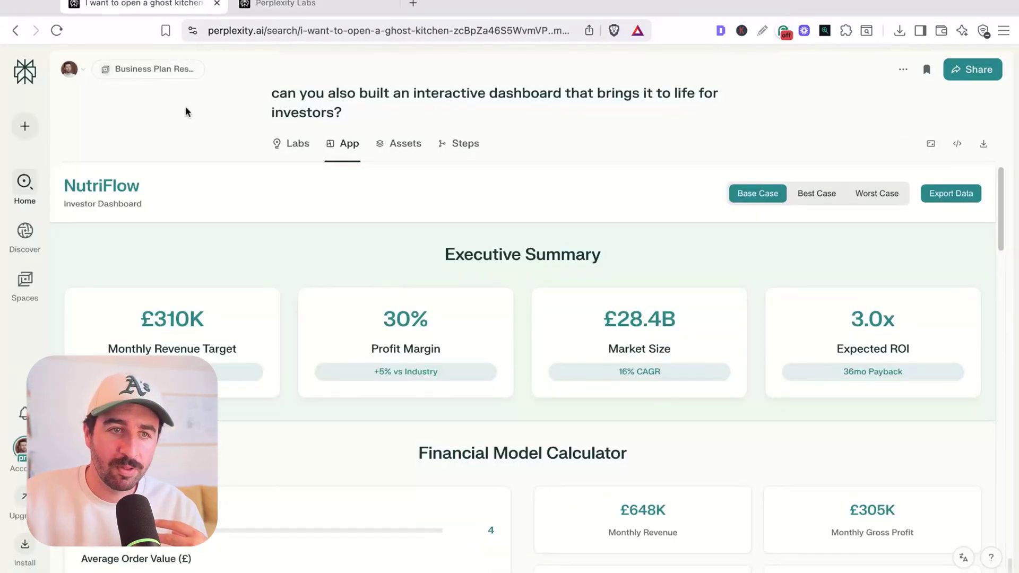
{"action": "scroll", "coordinate": [329, 212], "scroll_direction": "up", "scroll_amount": 15}
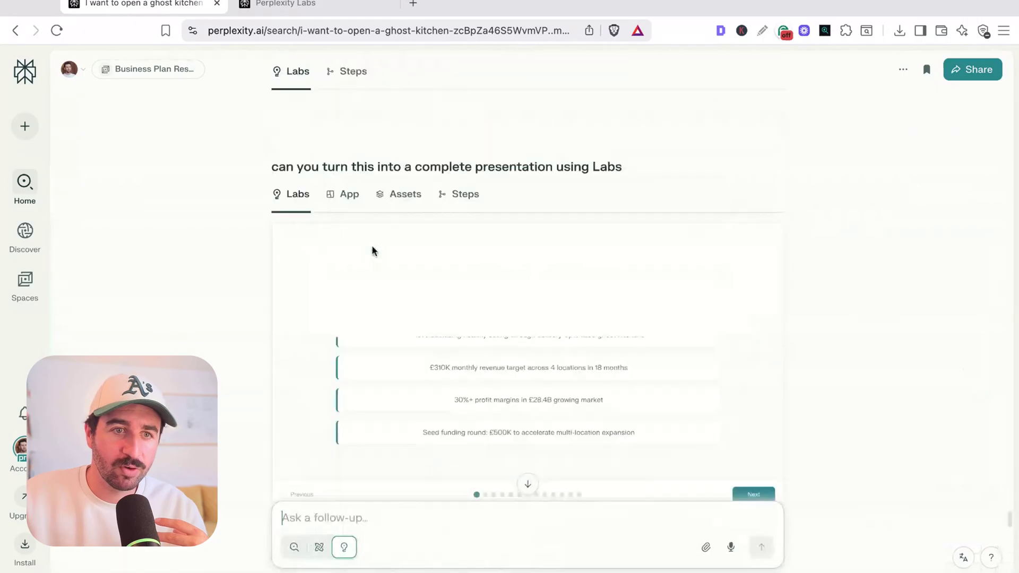
{"action": "scroll", "coordinate": [364, 257], "scroll_direction": "down", "scroll_amount": 3}
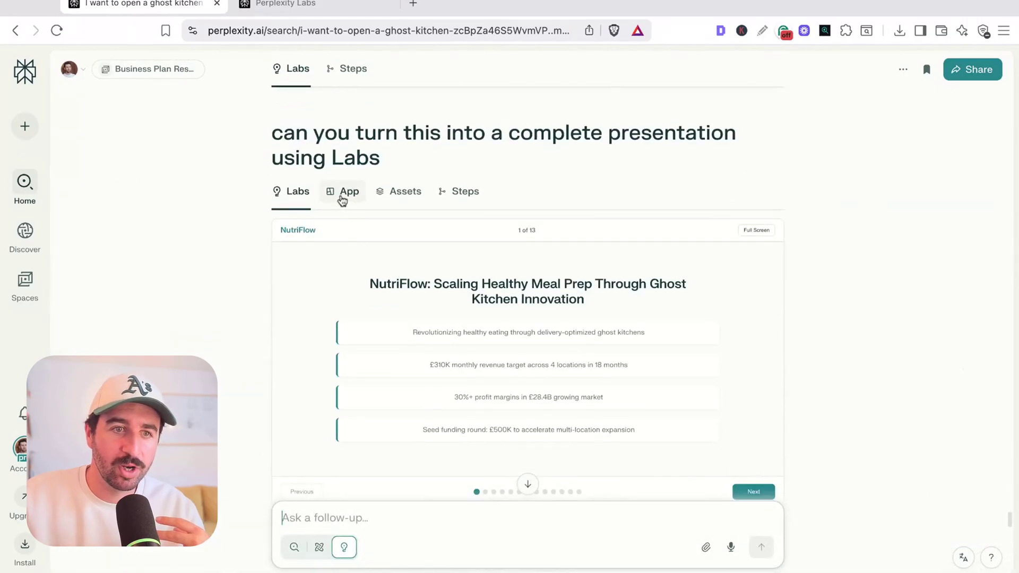
{"action": "left_click", "coordinate": [341, 194]}
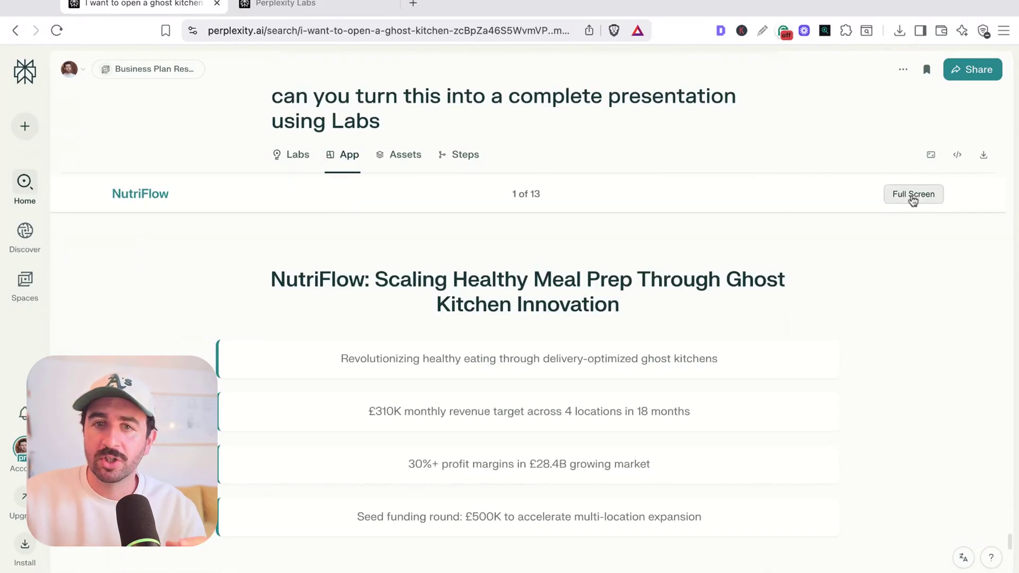
{"action": "scroll", "coordinate": [909, 200], "scroll_direction": "down", "scroll_amount": 2}
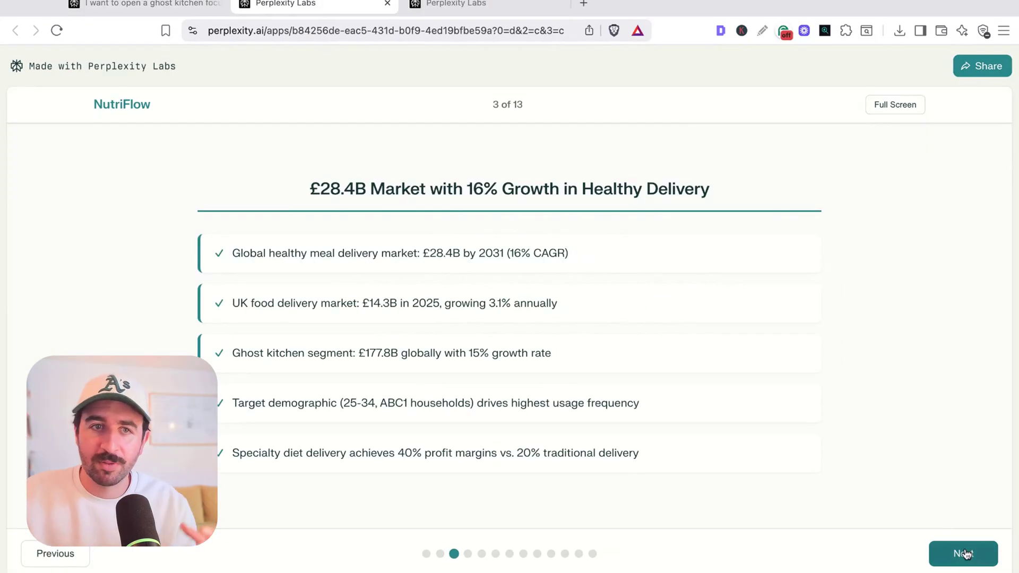
Advance through the deck, past the £500K Seed Round slide, to slide 13, Investor Q&A
{"action": "left_click", "coordinate": [965, 554]}
{"action": "left_click", "coordinate": [965, 554]}
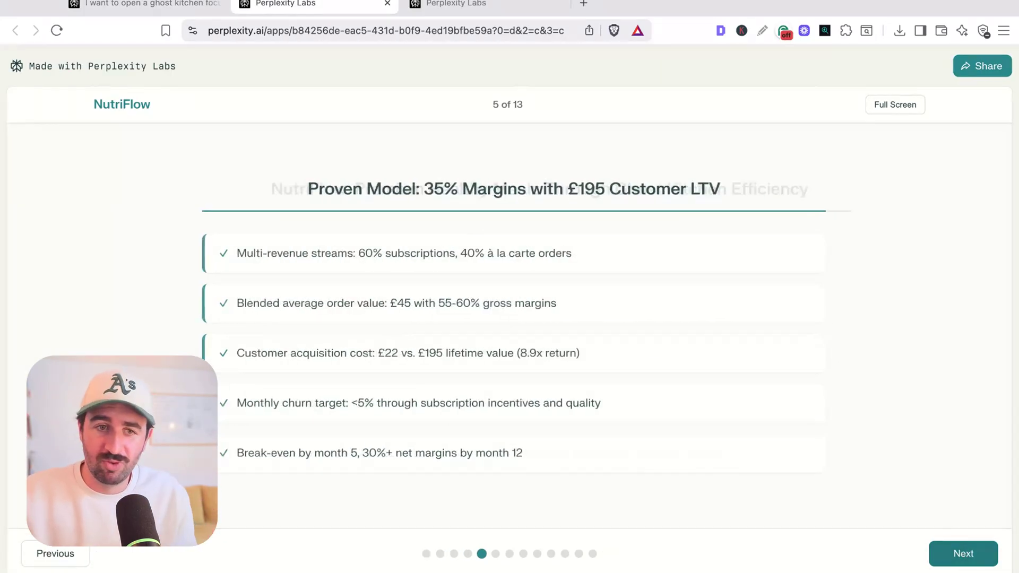
{"action": "key", "text": "Right"}
{"action": "key", "text": "Right"}
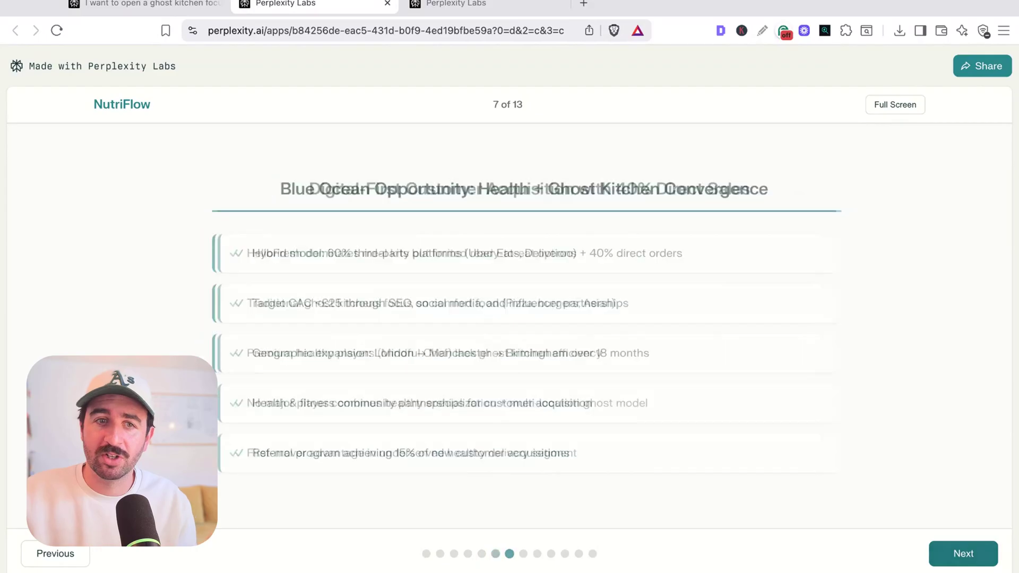
{"action": "key", "text": "Right"}
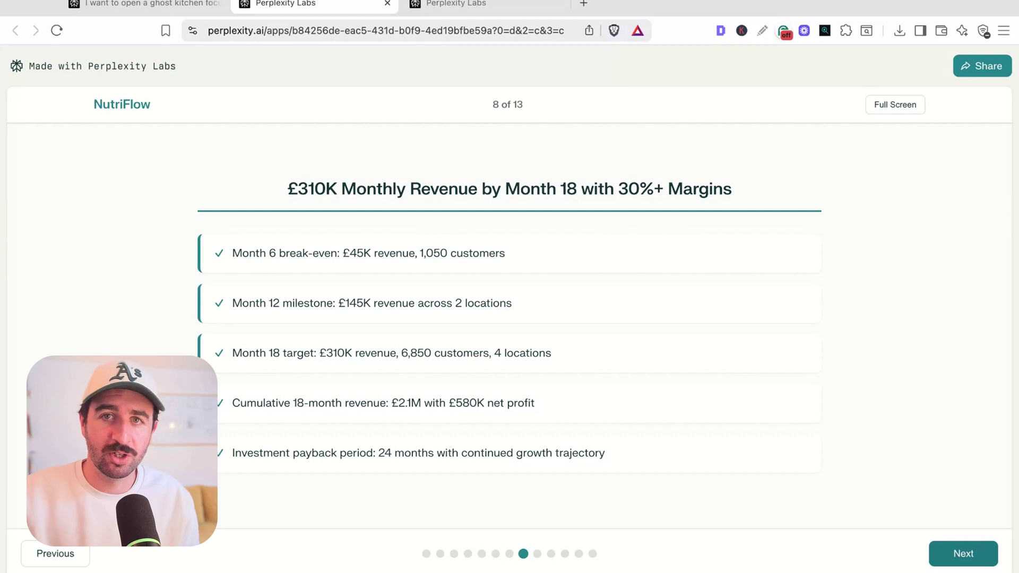
{"action": "left_click", "coordinate": [965, 558]}
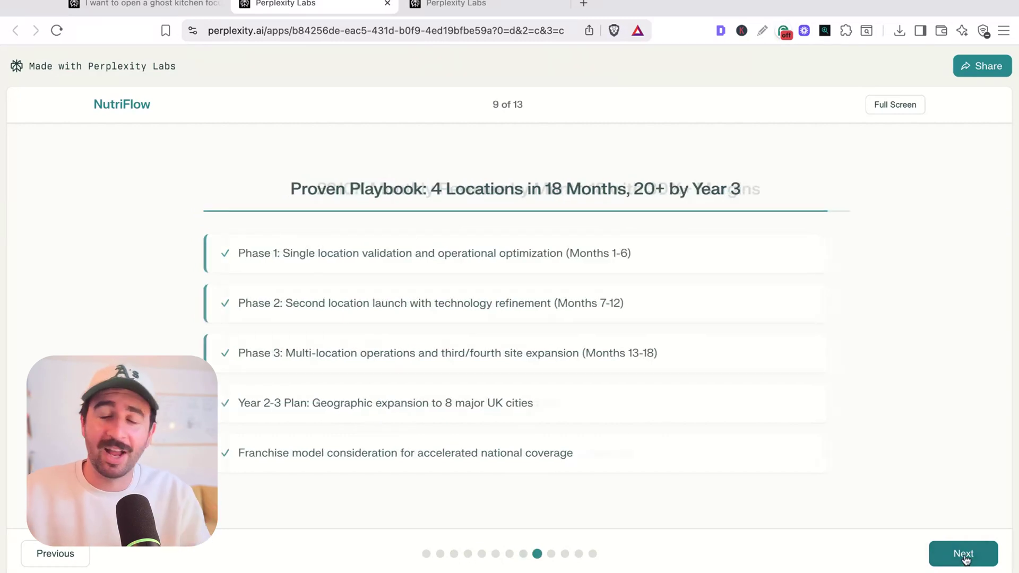
{"action": "left_click", "coordinate": [964, 559]}
{"action": "left_click", "coordinate": [963, 559]}
{"action": "left_click", "coordinate": [962, 559]}
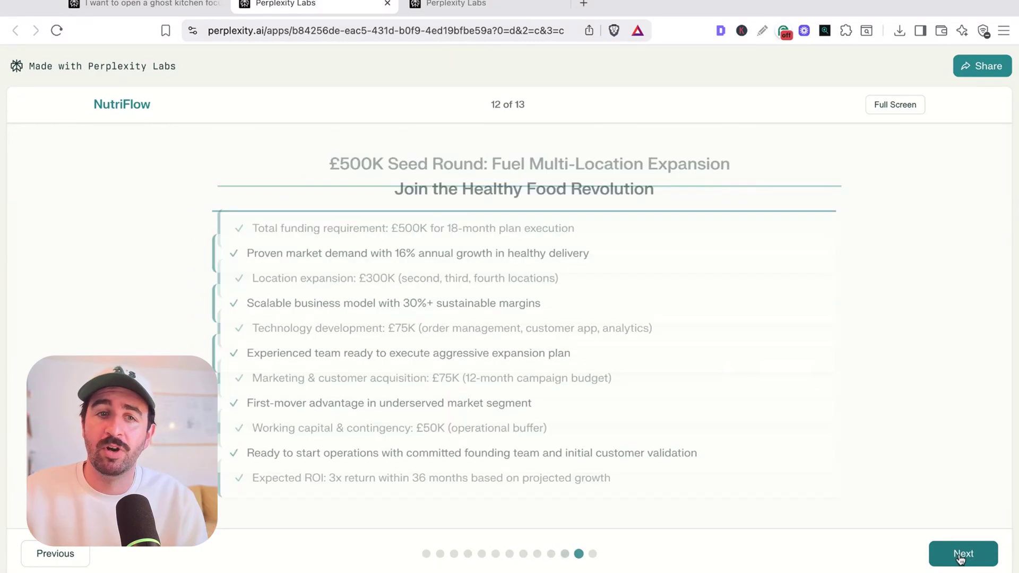
{"action": "left_click", "coordinate": [965, 560]}
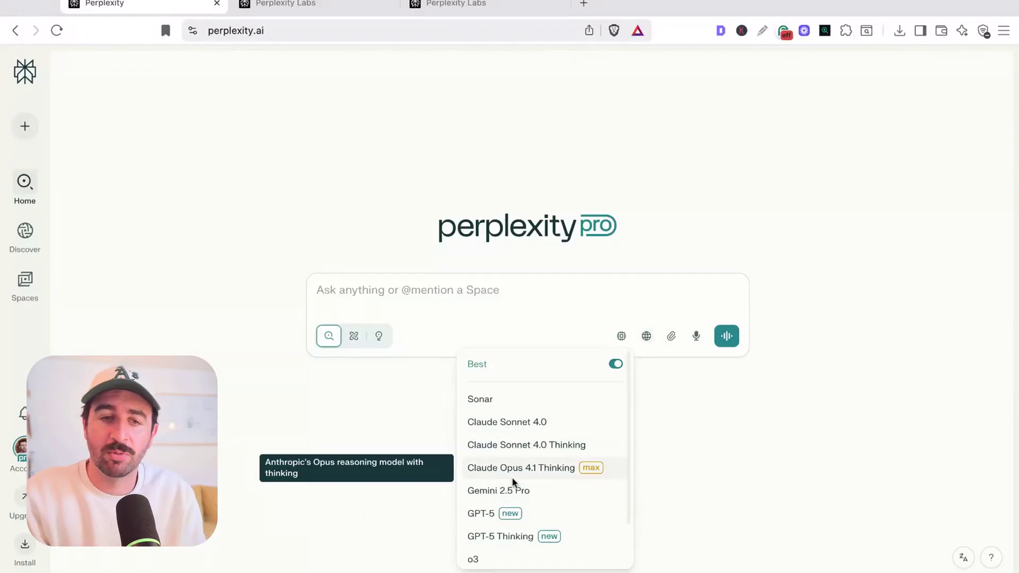
View plans from the account menu, note Pro's $20.00 price, then highlight Education Pro's 12-month free trial
{"action": "key", "text": "Escape"}
{"action": "left_click", "coordinate": [22, 448]}
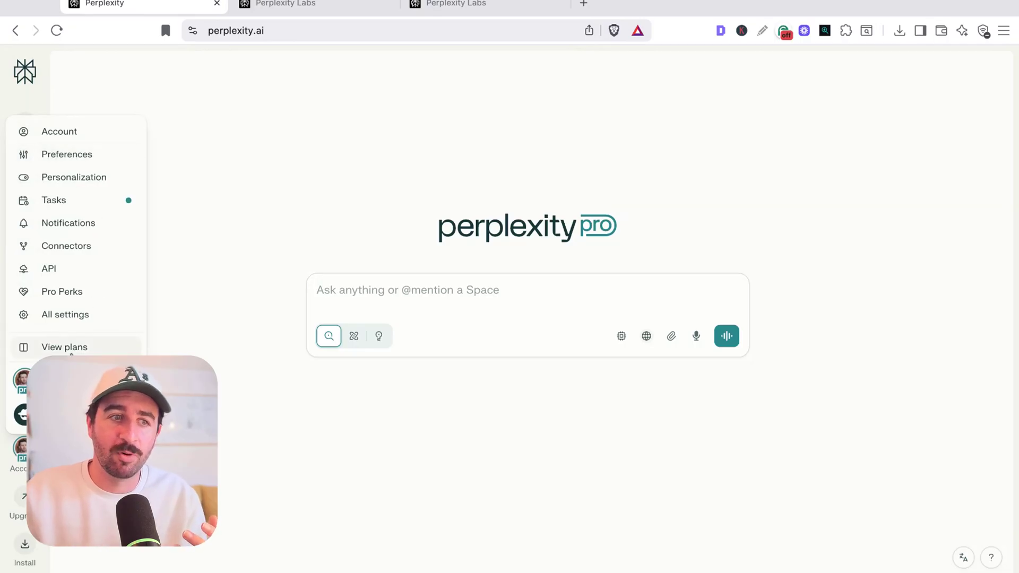
{"action": "left_click", "coordinate": [65, 346]}
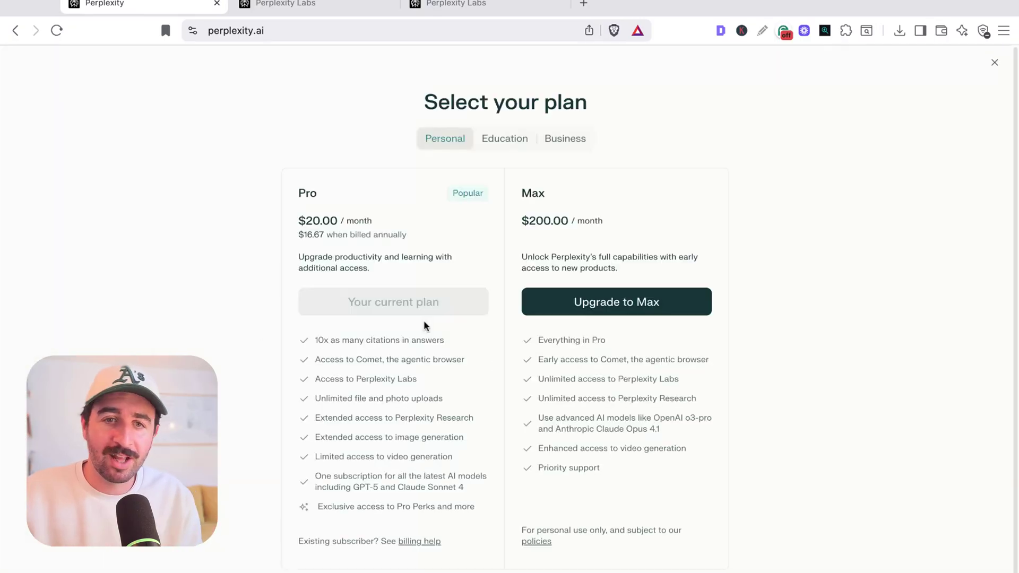
{"action": "left_click_drag", "start_coordinate": [300, 222], "coordinate": [386, 229]}
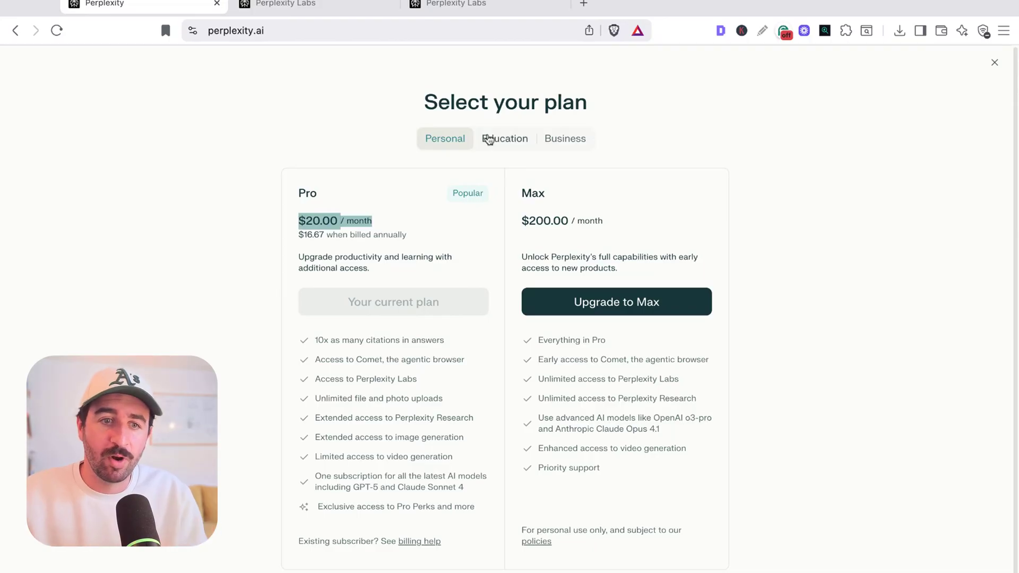
{"action": "left_click", "coordinate": [493, 142]}
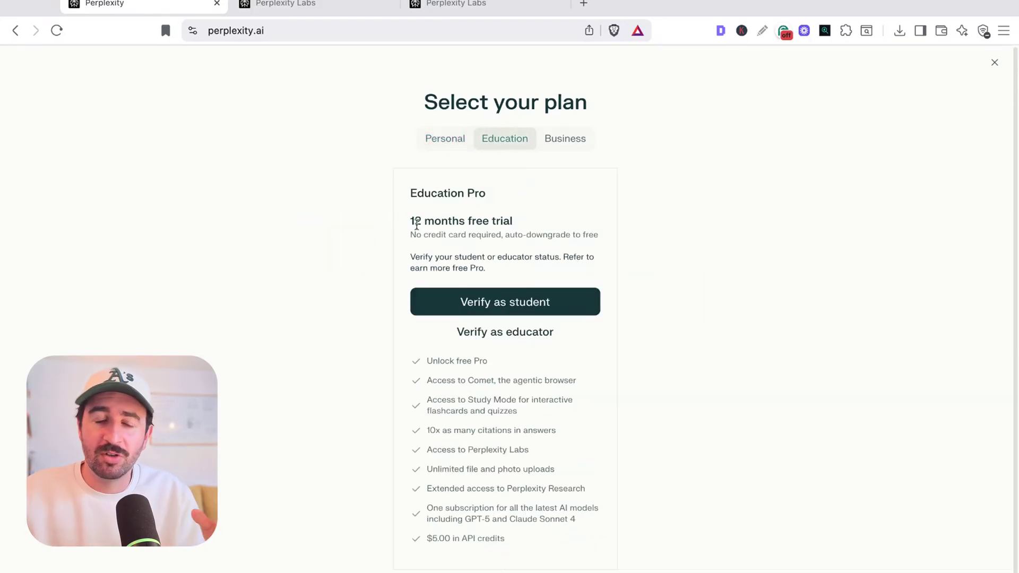
{"action": "triple_click", "coordinate": [411, 222]}
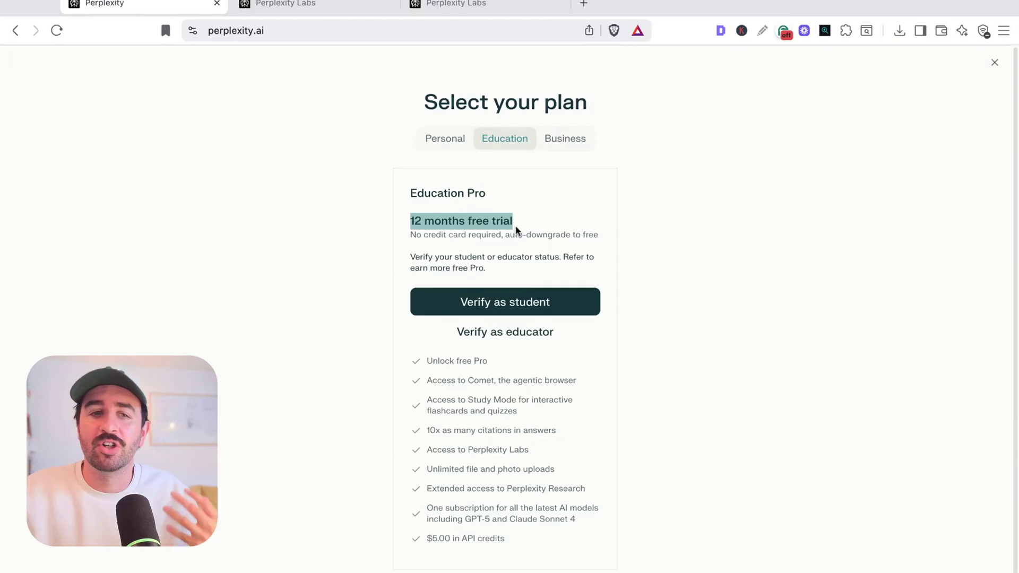